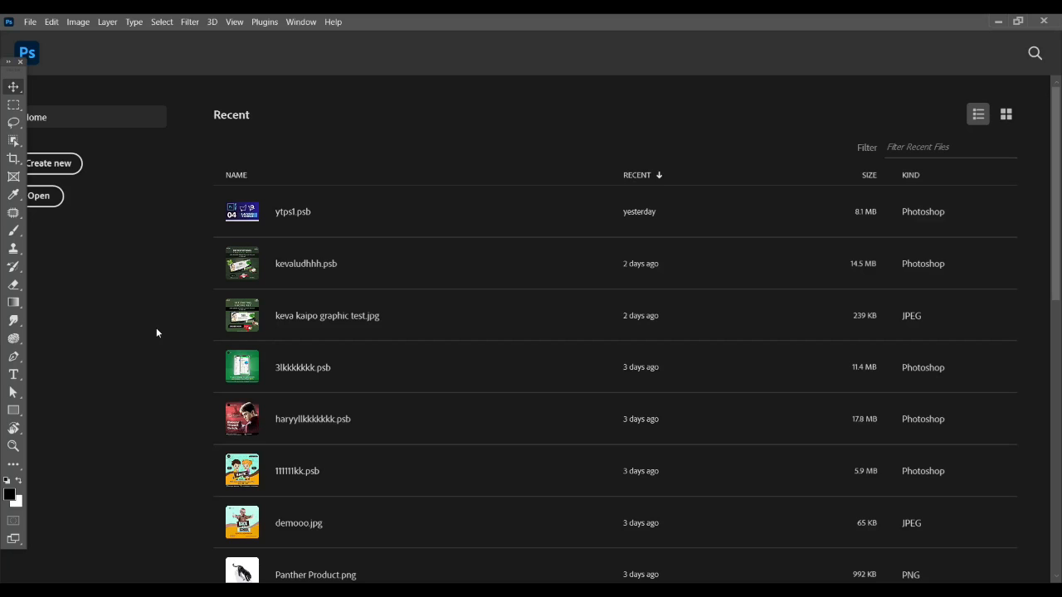
# Step: Create a new Letter document, 8.5 x 11 inches at 300 pixels/inch in RGB Color with a white background
pyautogui.click(69, 166)
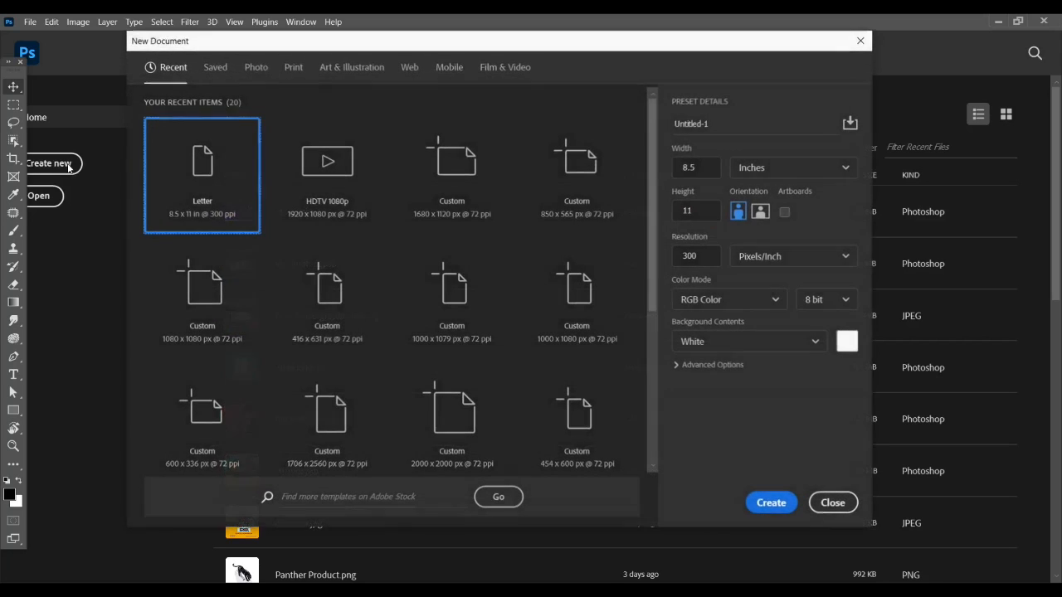
pyautogui.click(790, 507)
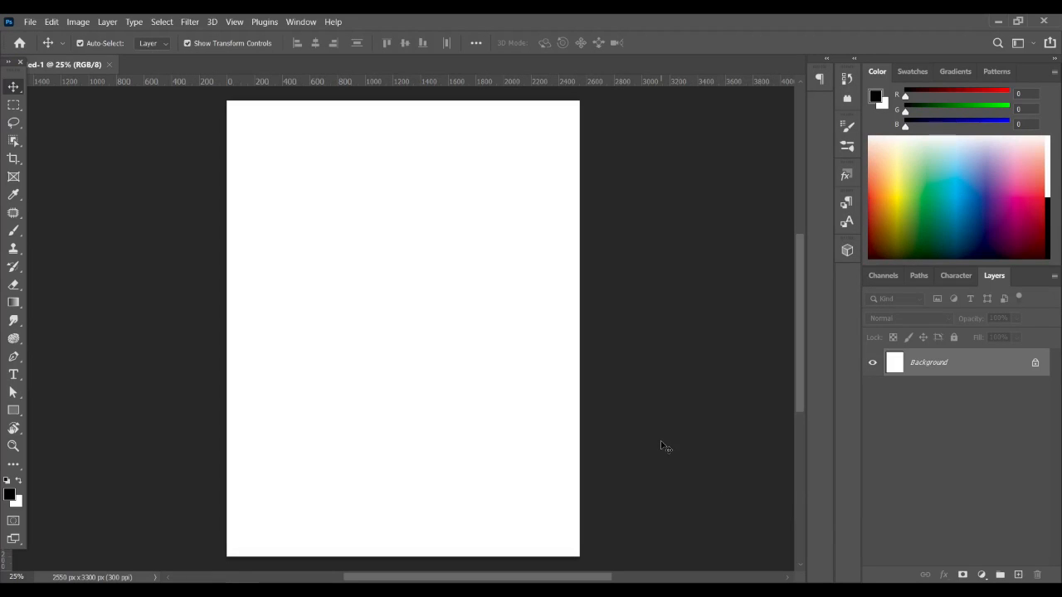
# Step: Place the photo of the pink balloon and white chair from the Downloads folder onto the canvas and leave it deselected
pyautogui.hotkey('alt', 'Tab')
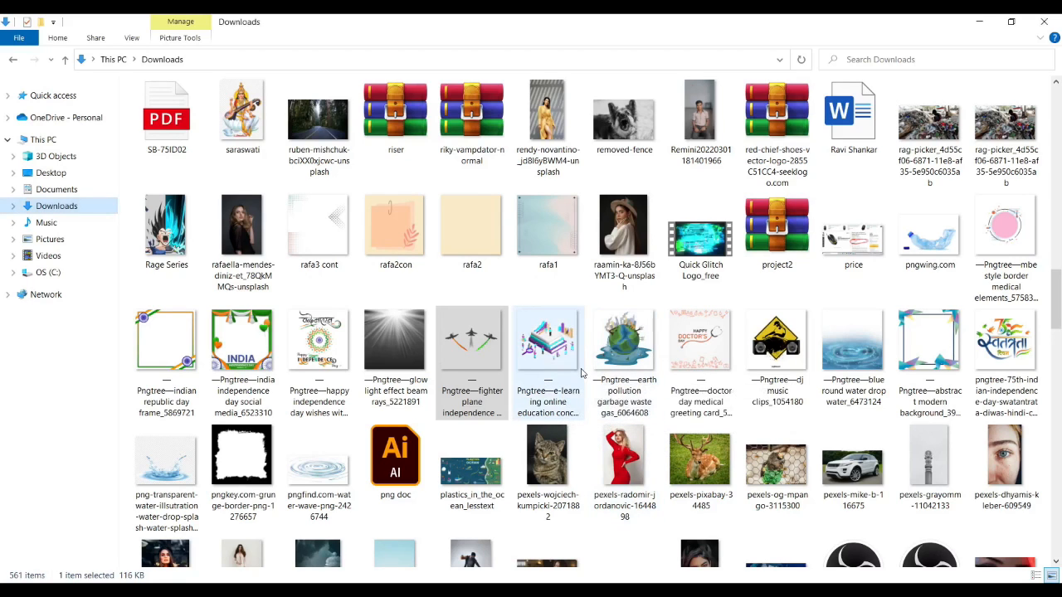
pyautogui.scroll(-3, 681, 368)
pyautogui.scroll(-2, 624, 444)
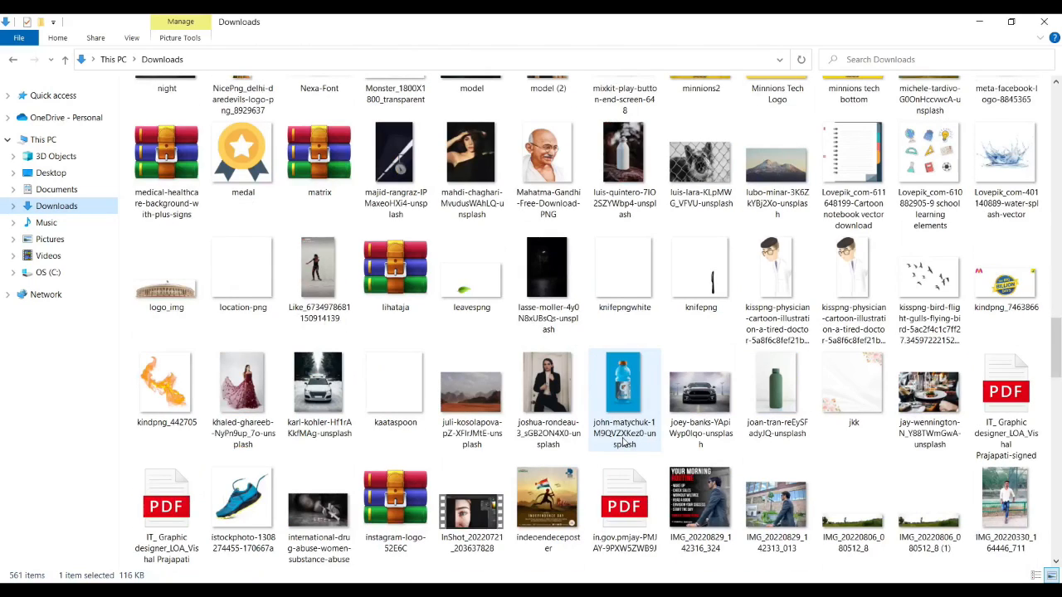
pyautogui.scroll(-3, 624, 444)
pyautogui.scroll(-3, 624, 442)
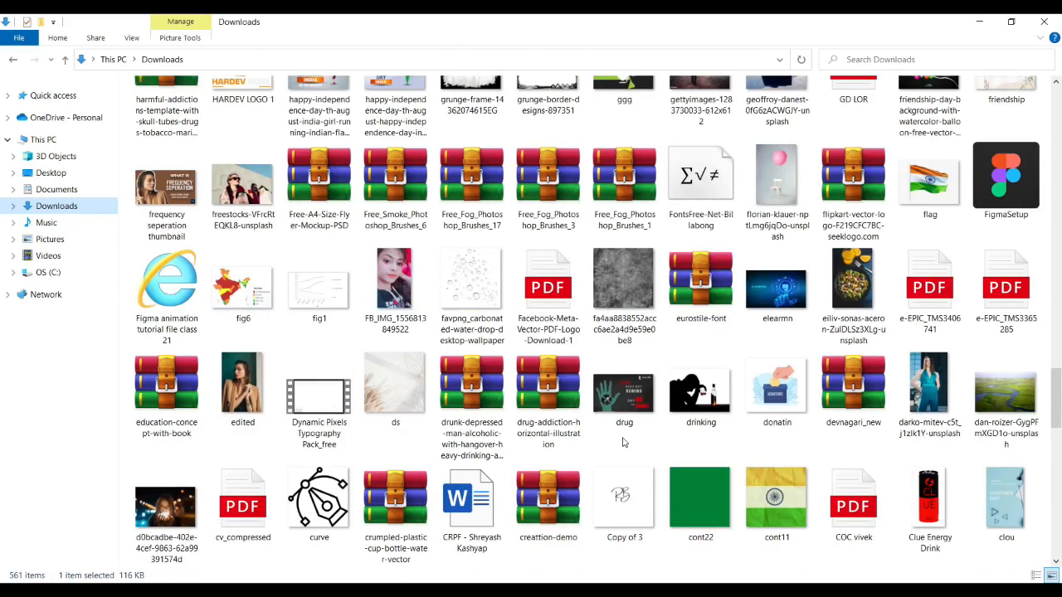
pyautogui.scroll(2, 624, 442)
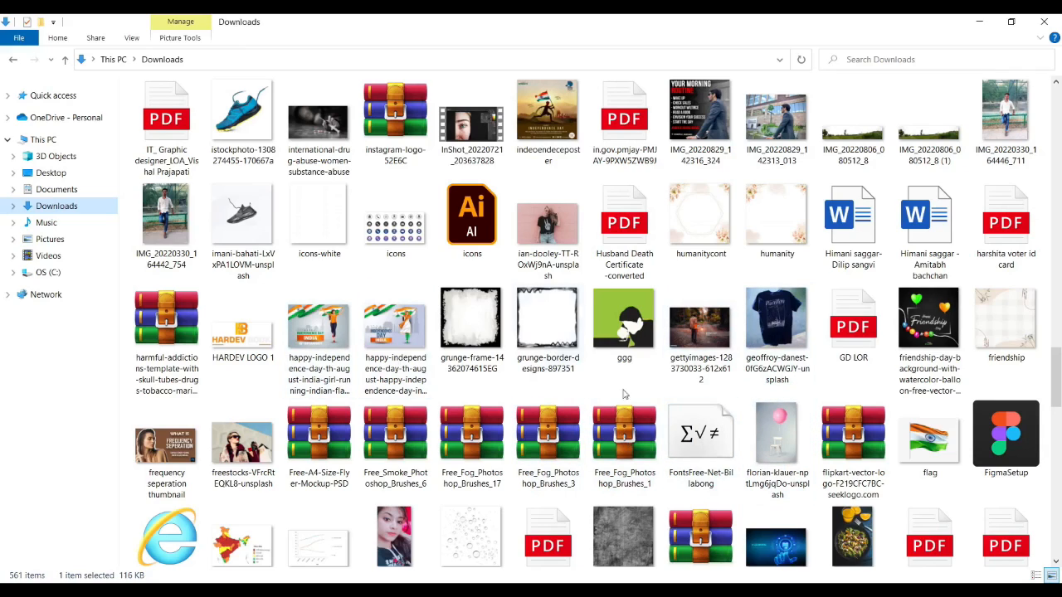
pyautogui.moveTo(772, 438); pyautogui.dragTo(434, 390)
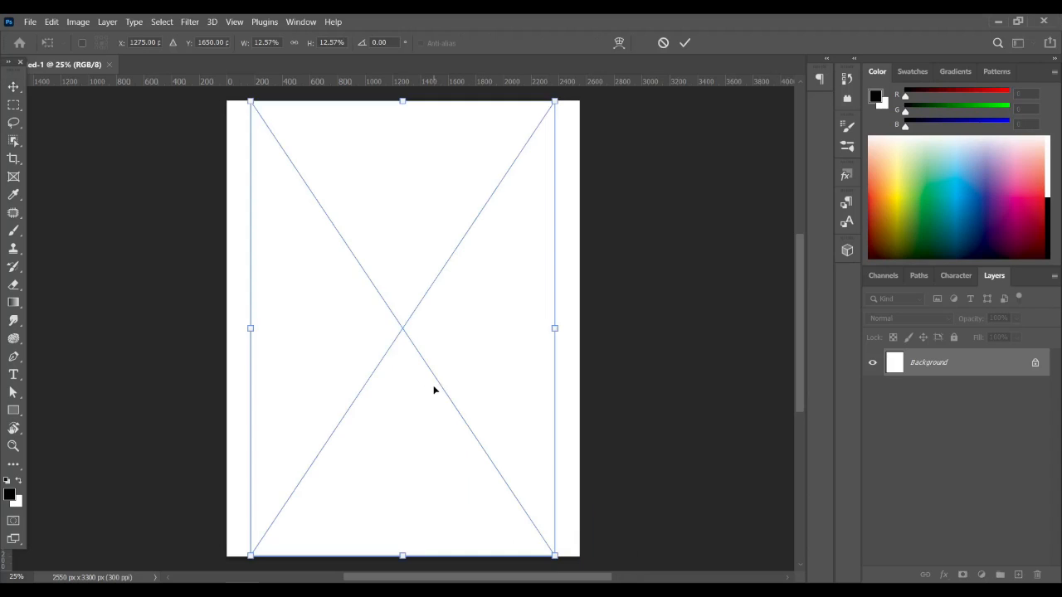
pyautogui.press('Return')
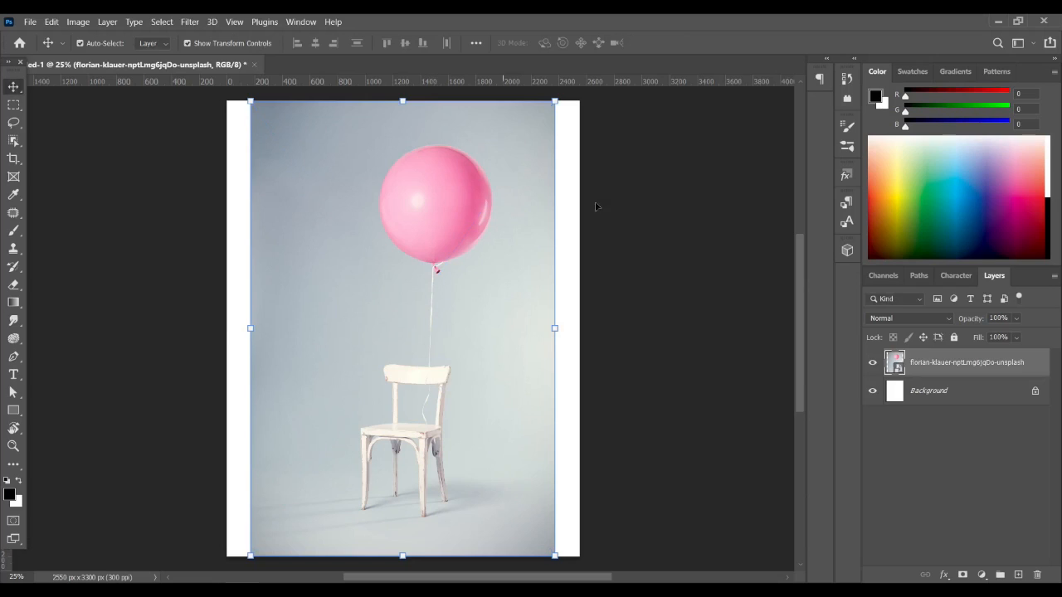
pyautogui.click(710, 351)
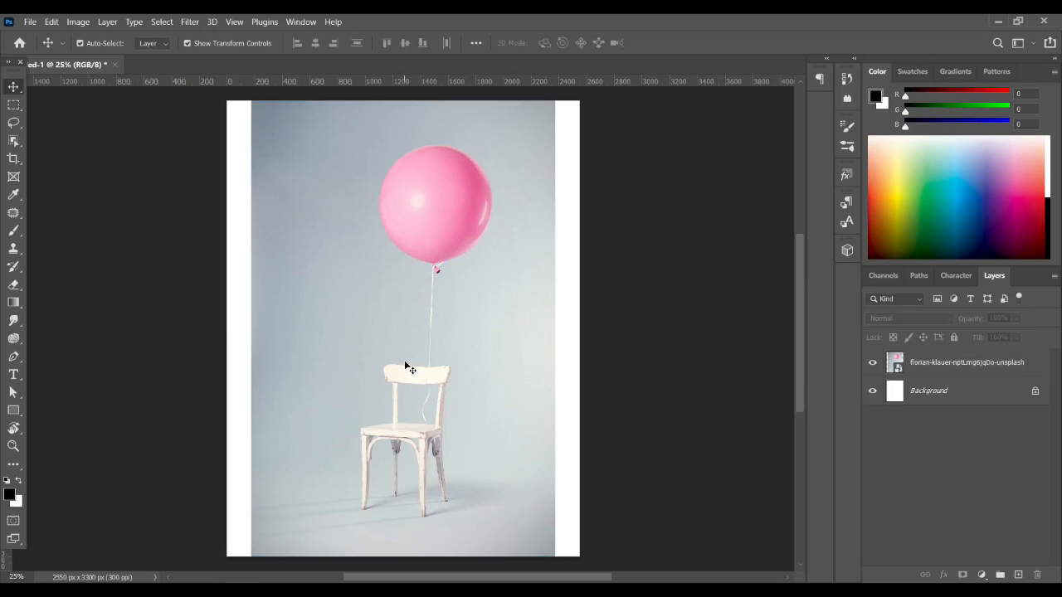
# Step: Select the pink balloon on the photo layer with the Object Selection Tool in Rectangle mode
pyautogui.scroll(2, 415, 359)
pyautogui.scroll(-4, 416, 360)
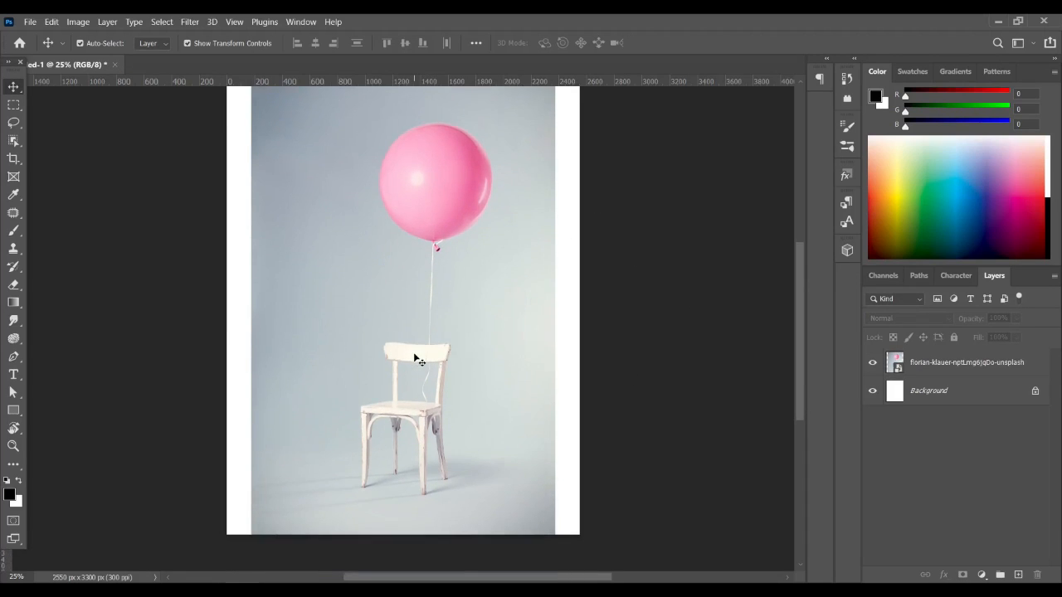
pyautogui.scroll(1, 416, 359)
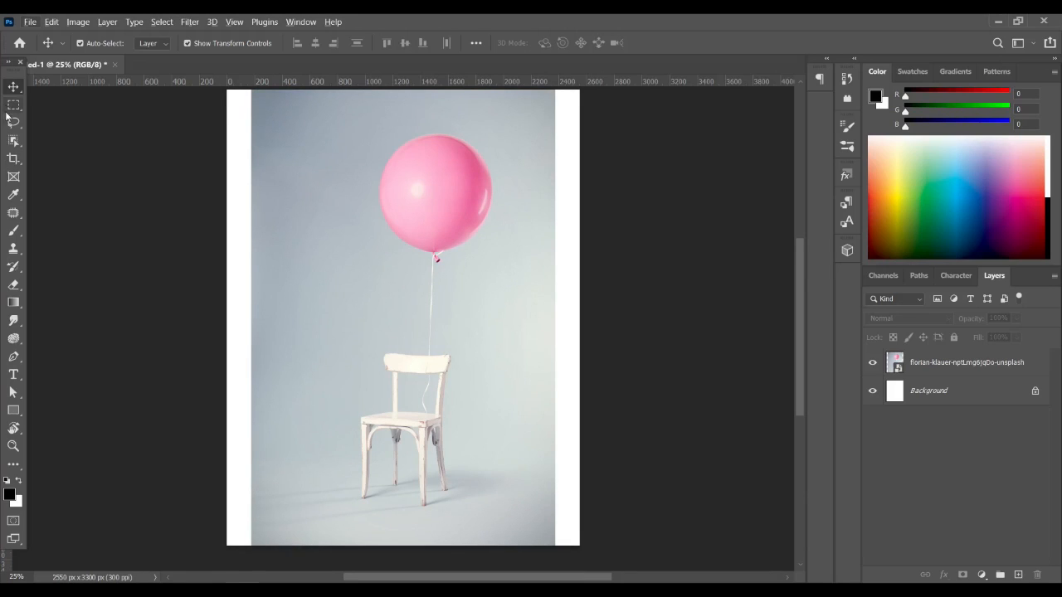
pyautogui.click(12, 142)
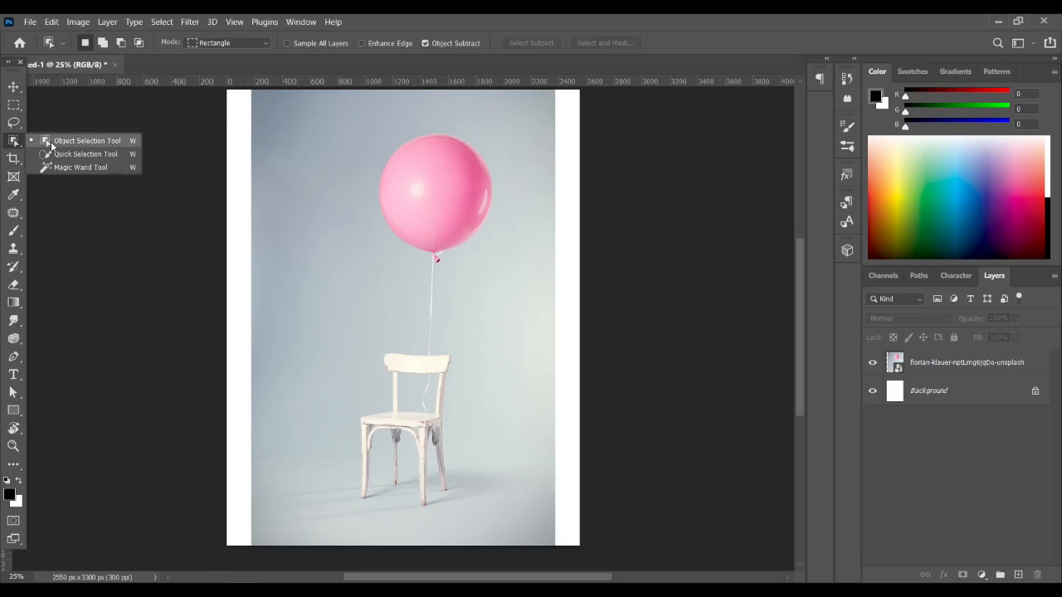
pyautogui.click(51, 143)
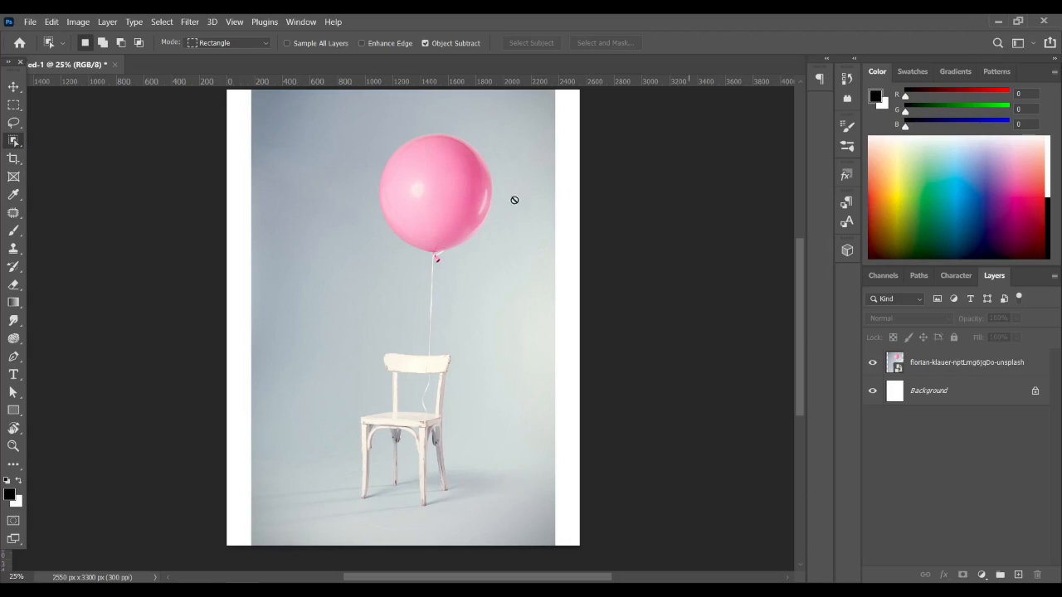
pyautogui.click(1027, 366)
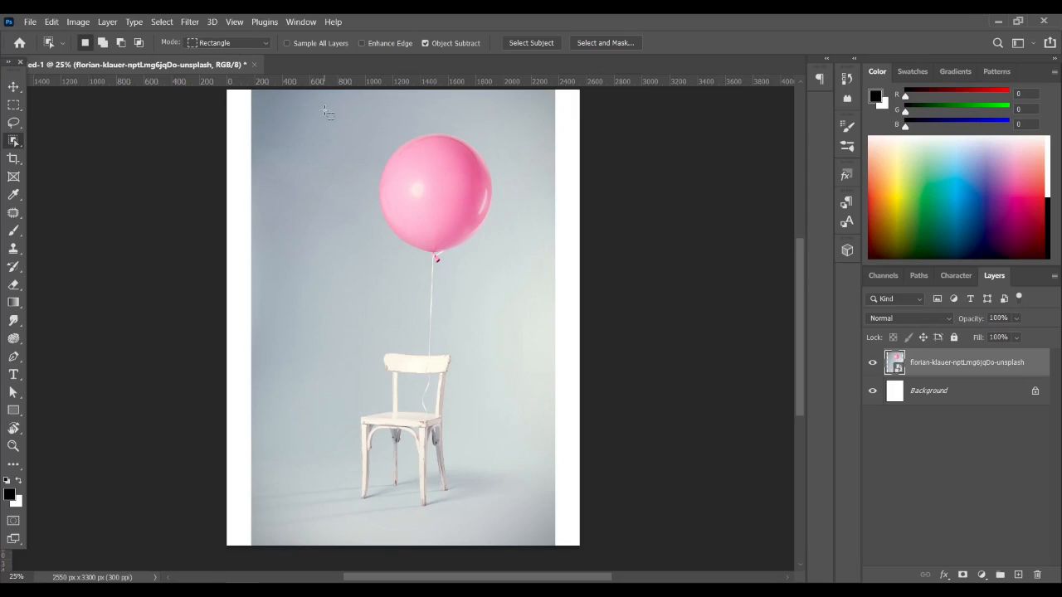
pyautogui.moveTo(332, 118); pyautogui.dragTo(536, 293)
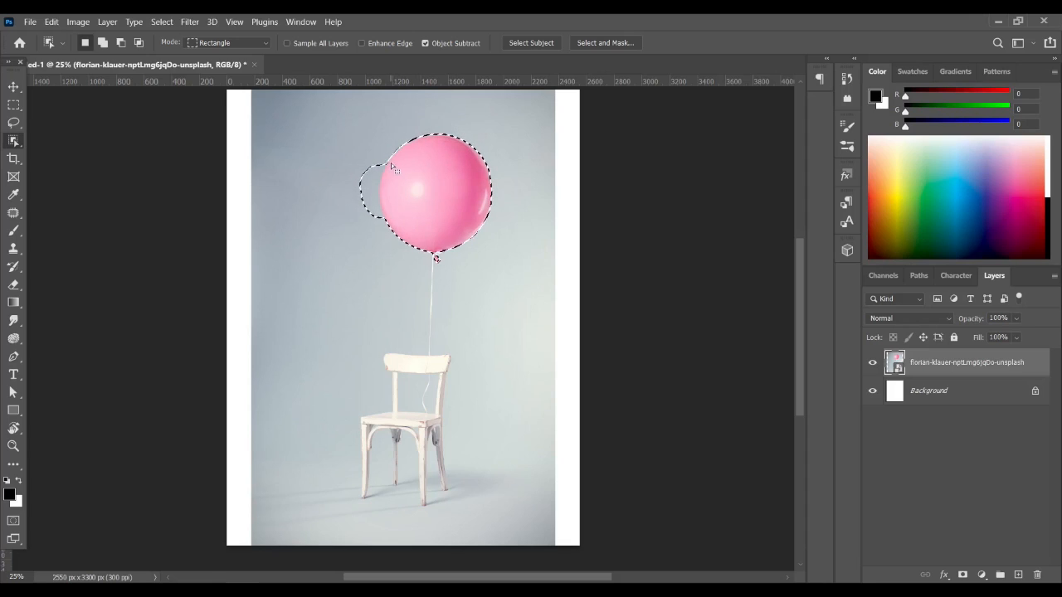
pyautogui.moveTo(353, 121); pyautogui.dragTo(501, 264)
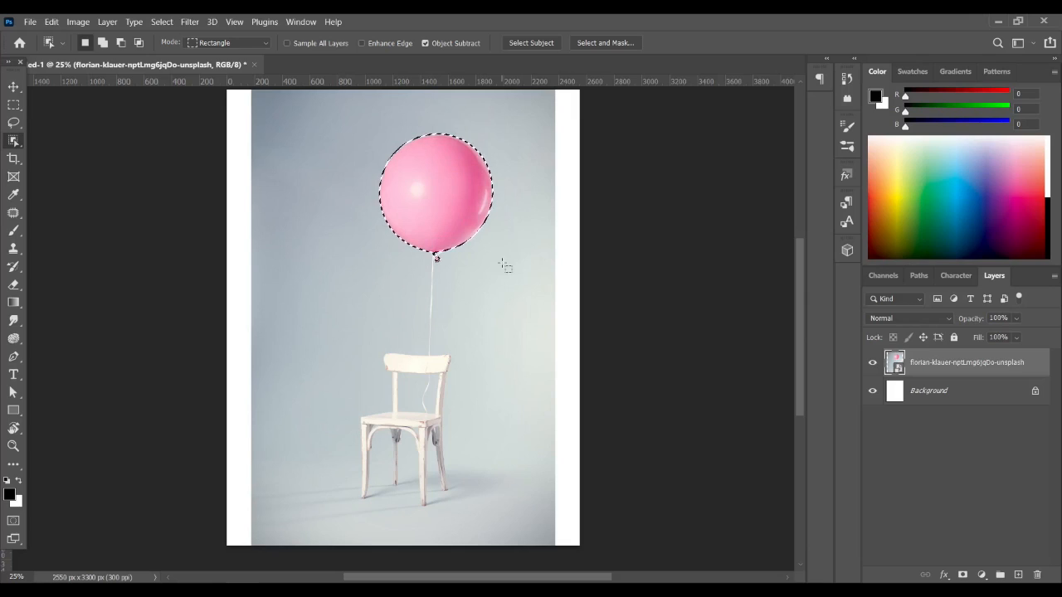
# Step: Switch the Object Selection mode to Lasso and select the balloon with a loose freehand outline around it
pyautogui.click(229, 41)
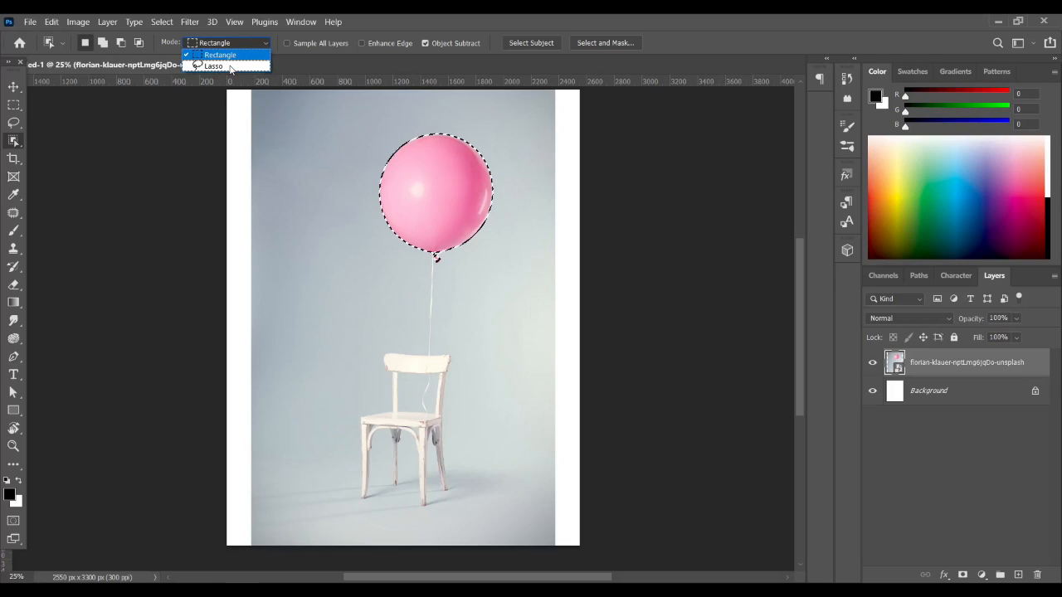
pyautogui.click(220, 66)
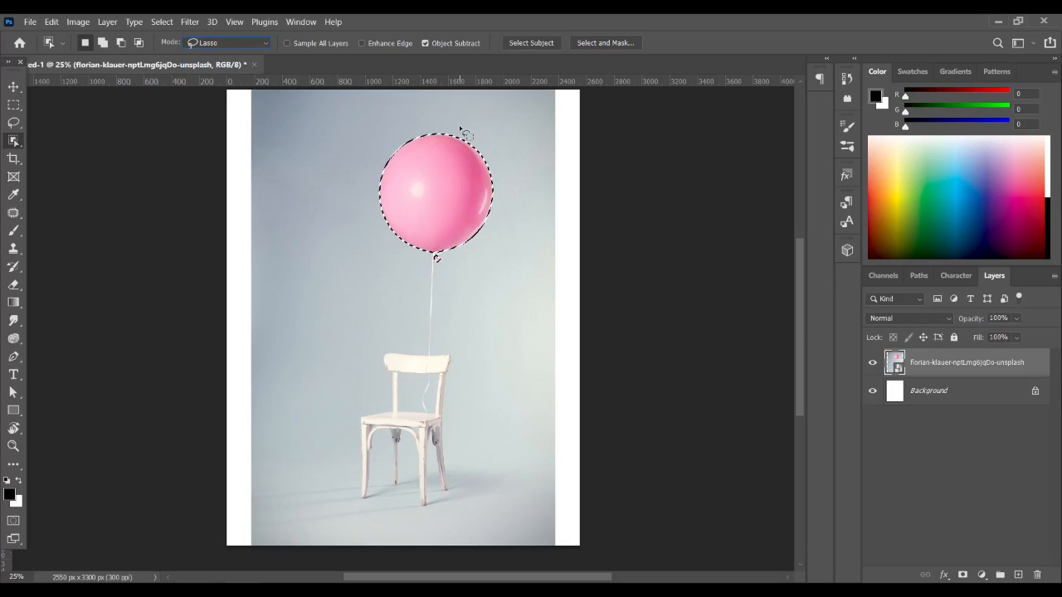
pyautogui.moveTo(463, 123)
pyautogui.mouseDown()
pyautogui.moveTo(410, 119)
pyautogui.moveTo(375, 141)
pyautogui.moveTo(361, 188)
pyautogui.moveTo(371, 235)
pyautogui.moveTo(400, 263)
pyautogui.moveTo(449, 272)
pyautogui.moveTo(510, 234)
pyautogui.moveTo(508, 167)
pyautogui.moveTo(452, 123)
pyautogui.mouseUp()
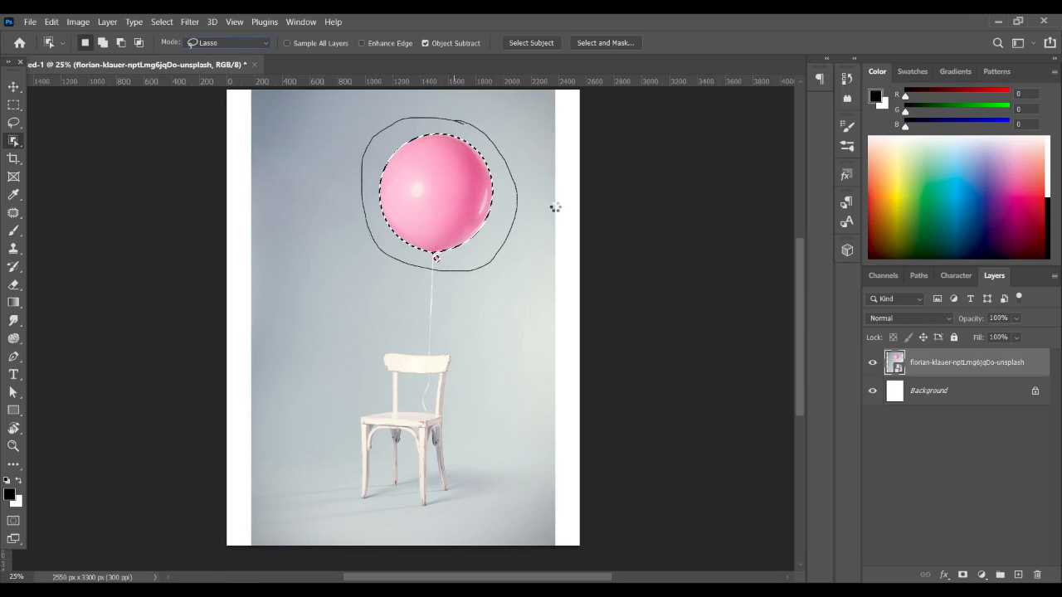
# Step: Select the white chair with a lasso outline and add the balloon to the selection
pyautogui.moveTo(475, 349)
pyautogui.mouseDown()
pyautogui.moveTo(369, 351)
pyautogui.moveTo(330, 466)
pyautogui.moveTo(350, 499)
pyautogui.moveTo(389, 523)
pyautogui.moveTo(458, 497)
pyautogui.moveTo(476, 348)
pyautogui.mouseUp()
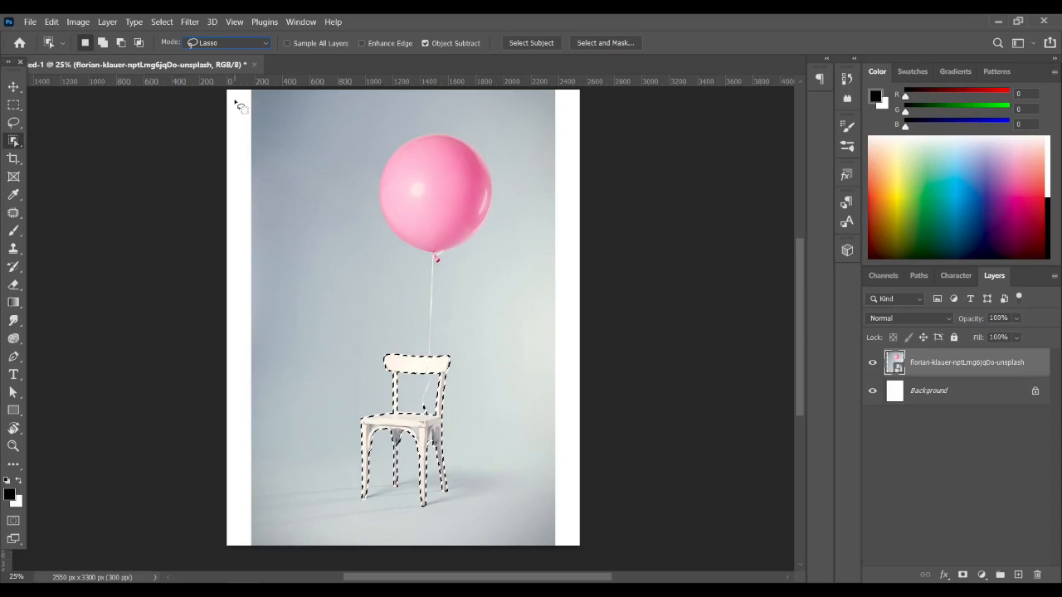
pyautogui.press('shift')
pyautogui.moveTo(465, 130)
pyautogui.mouseDown()
pyautogui.moveTo(412, 136)
pyautogui.moveTo(370, 174)
pyautogui.moveTo(367, 210)
pyautogui.moveTo(388, 254)
pyautogui.moveTo(436, 272)
pyautogui.moveTo(491, 259)
pyautogui.moveTo(492, 169)
pyautogui.moveTo(446, 125)
pyautogui.mouseUp()
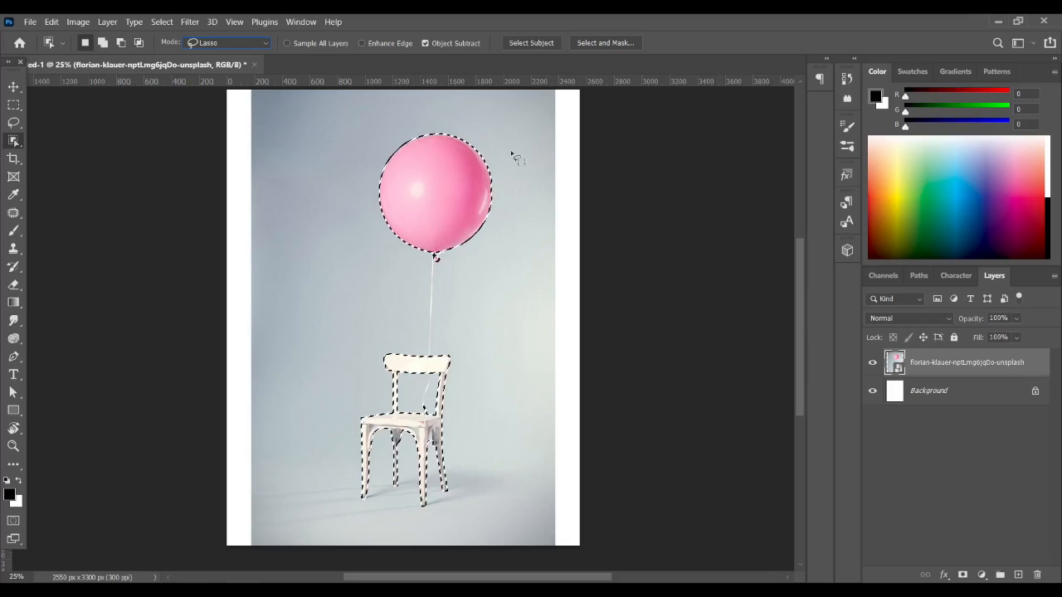
# Step: Subtract the balloon from the selection and intersect the remaining chair selection with a small area of its backrest
pyautogui.press('alt')
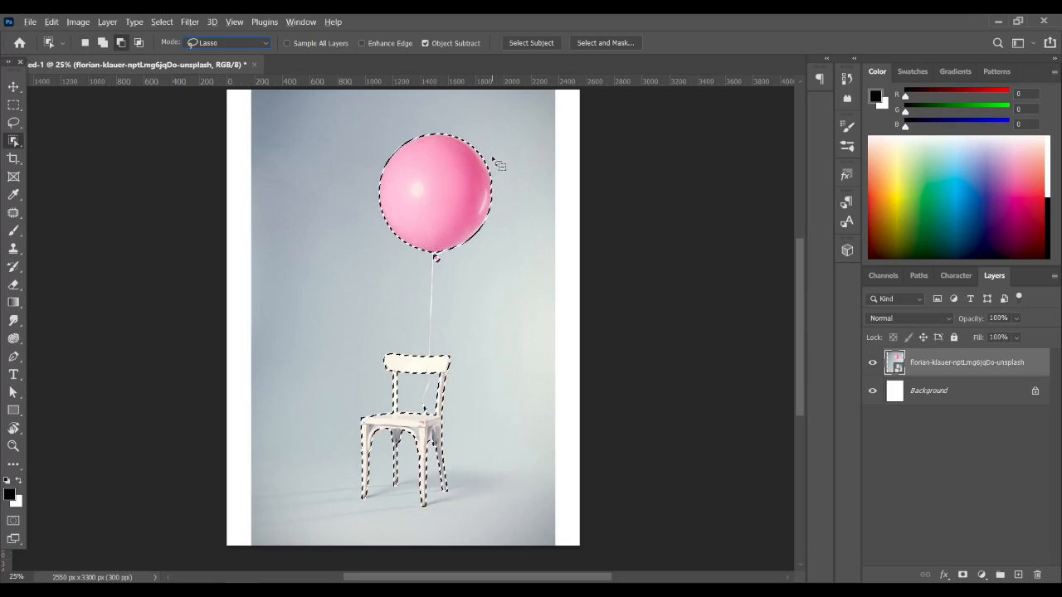
pyautogui.moveTo(492, 154)
pyautogui.mouseDown()
pyautogui.moveTo(395, 129)
pyautogui.moveTo(365, 215)
pyautogui.moveTo(399, 260)
pyautogui.moveTo(476, 277)
pyautogui.moveTo(505, 220)
pyautogui.moveTo(496, 155)
pyautogui.moveTo(485, 174)
pyautogui.moveTo(490, 241)
pyautogui.moveTo(511, 187)
pyautogui.moveTo(491, 163)
pyautogui.mouseUp()
pyautogui.press('alt')
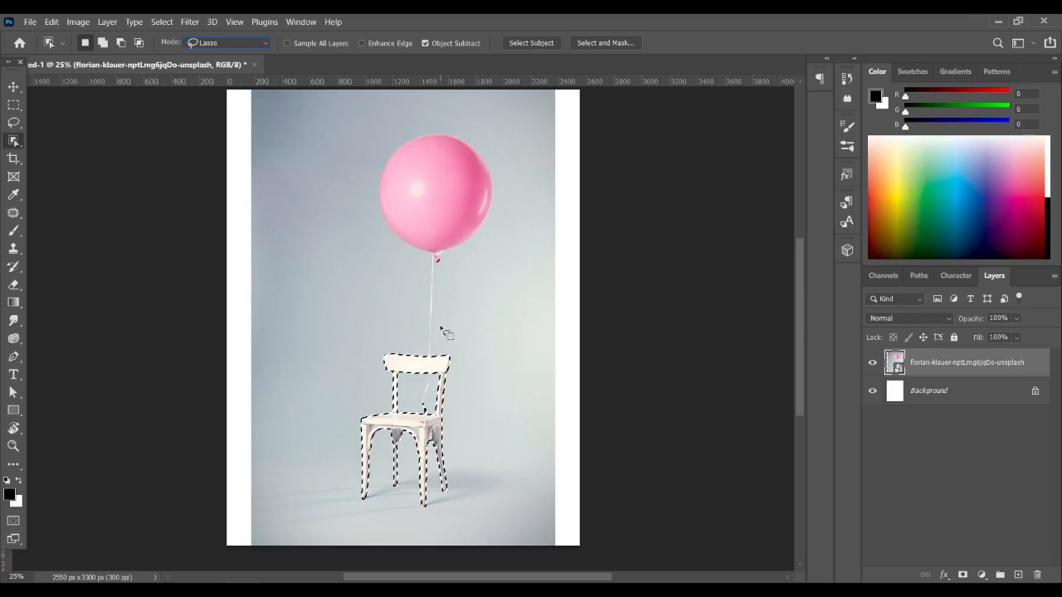
pyautogui.hotkey('shift', 'alt')
pyautogui.moveTo(429, 340)
pyautogui.mouseDown()
pyautogui.moveTo(426, 332)
pyautogui.moveTo(413, 398)
pyautogui.moveTo(430, 373)
pyautogui.moveTo(431, 336)
pyautogui.mouseUp()
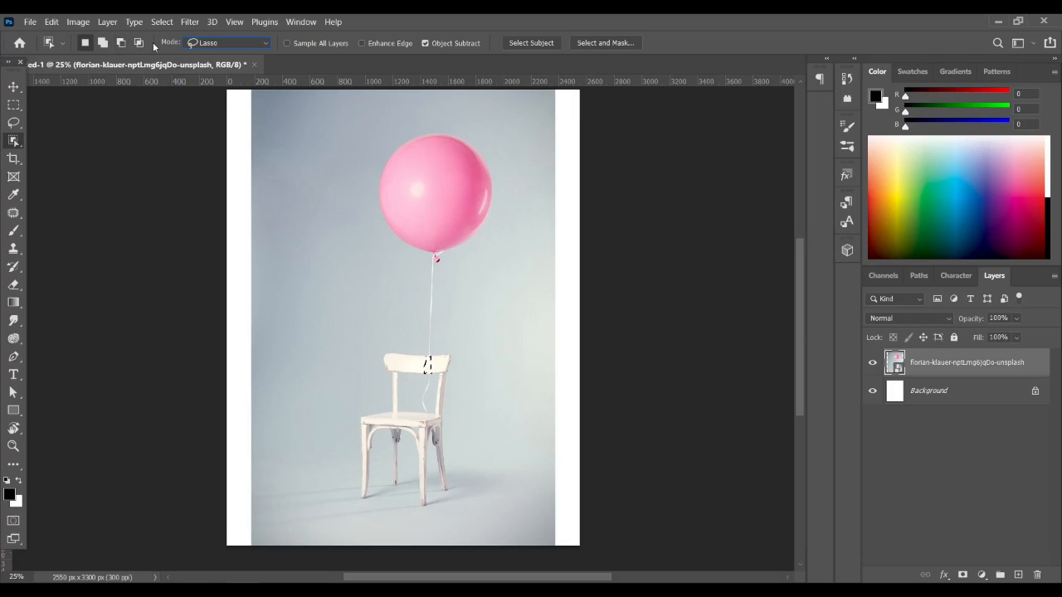
# Step: Switch the Object Selection mode back to Rectangle and try to select the balloon from a new empty layer
pyautogui.click(228, 43)
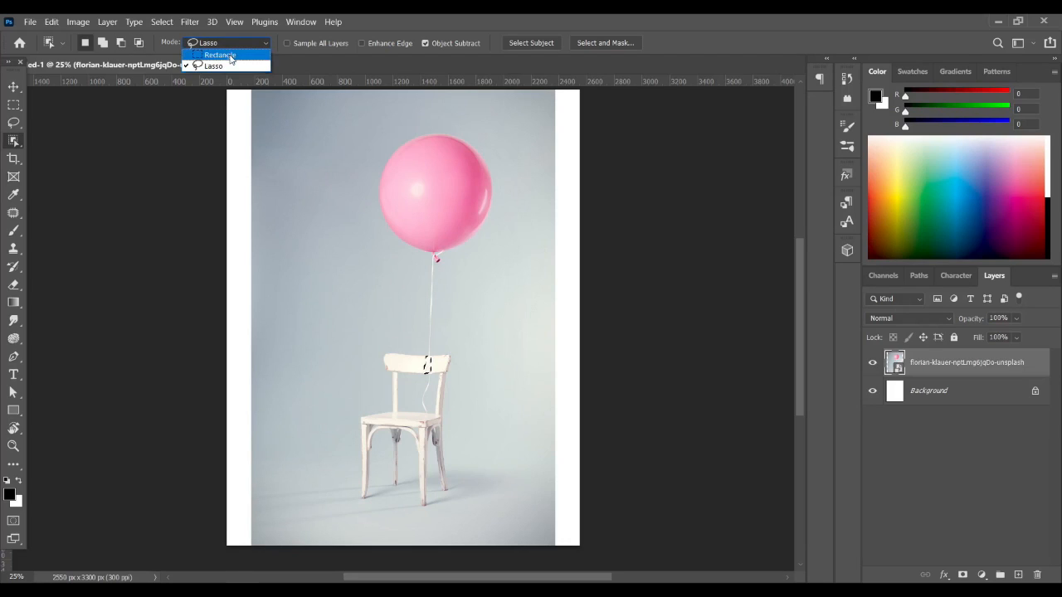
pyautogui.click(220, 55)
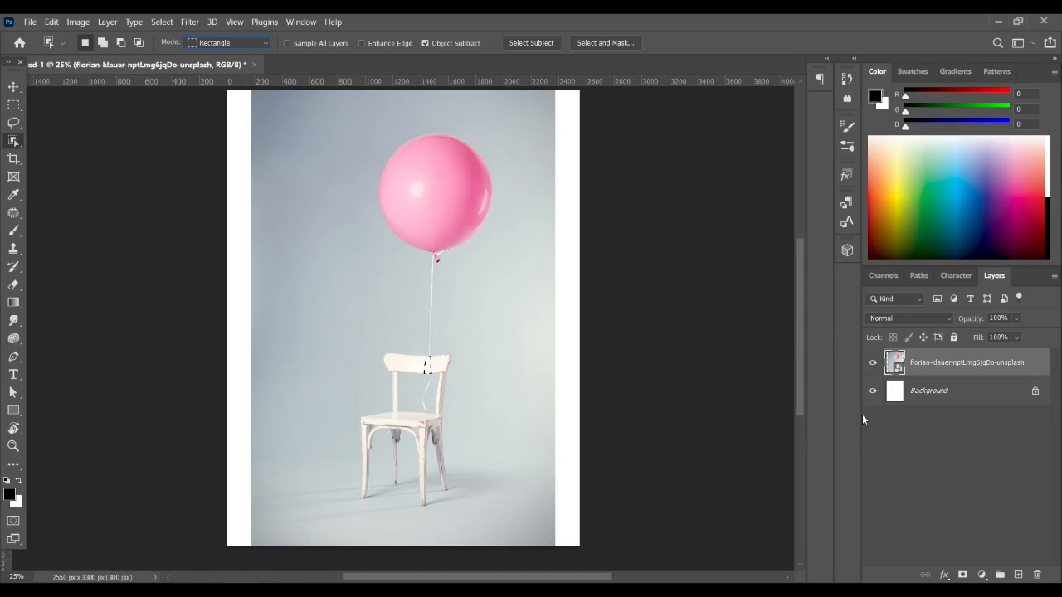
pyautogui.click(1020, 575)
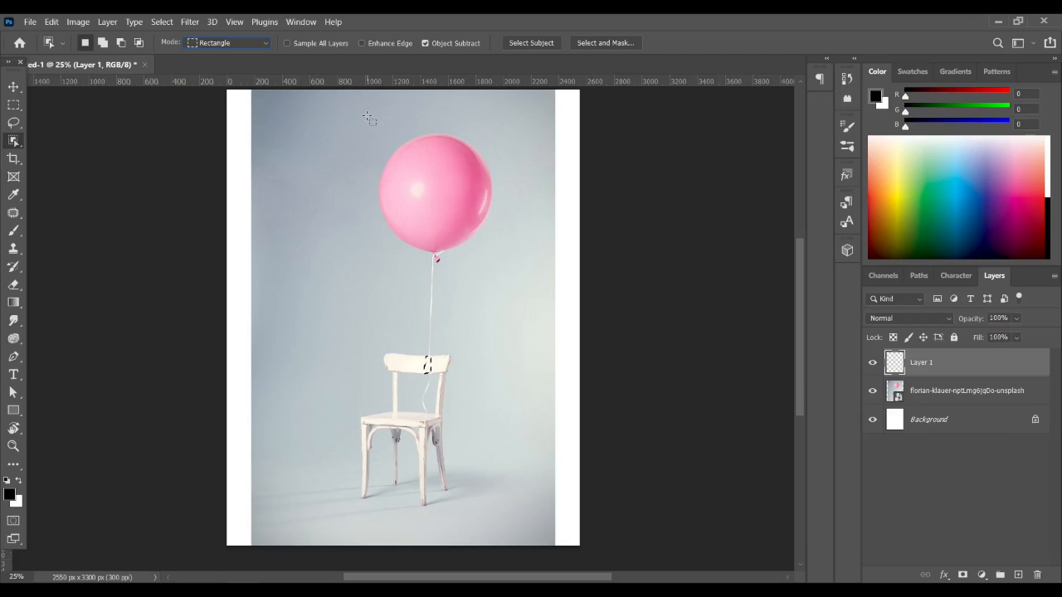
pyautogui.moveTo(348, 119); pyautogui.dragTo(521, 278)
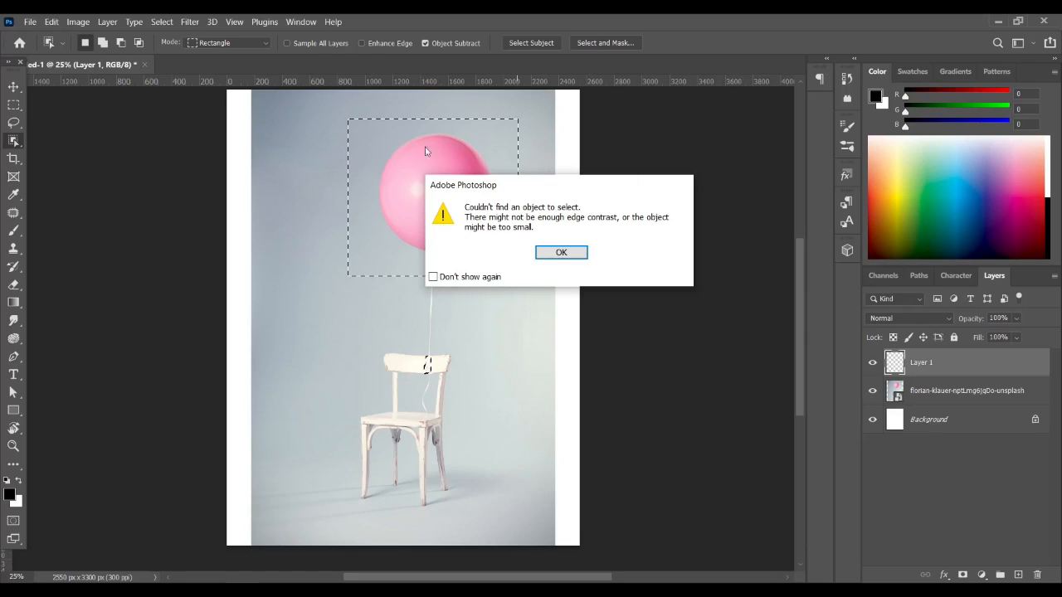
pyautogui.click(565, 253)
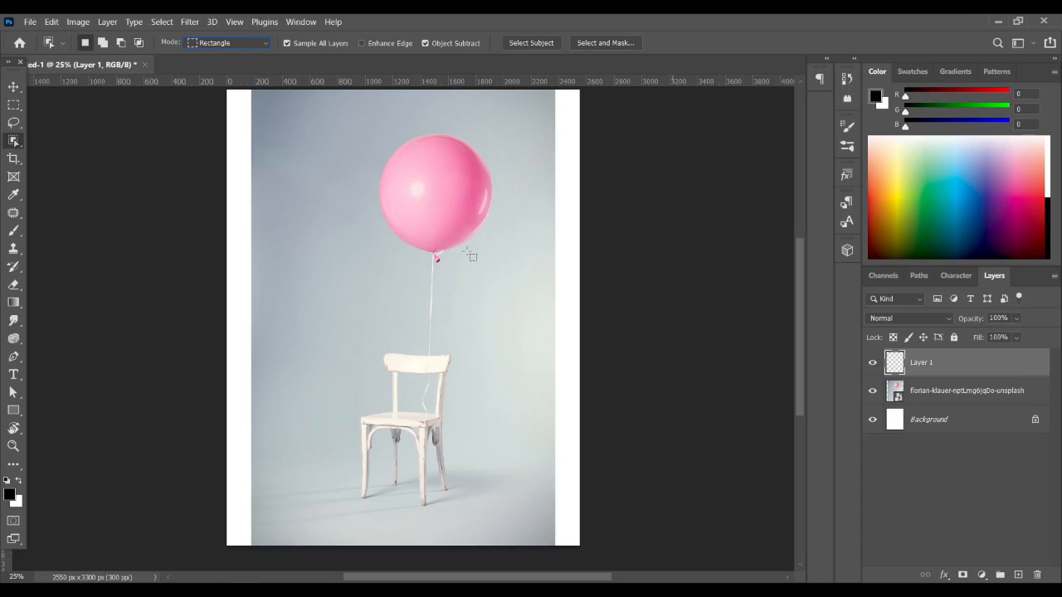
# Step: Select the balloon from the empty layer with Sample All Layers enabled, and clear both the option and the selection
pyautogui.moveTo(349, 119)
pyautogui.mouseDown()
pyautogui.moveTo(457, 197)
pyautogui.moveTo(521, 261)
pyautogui.moveTo(526, 283)
pyautogui.mouseUp()
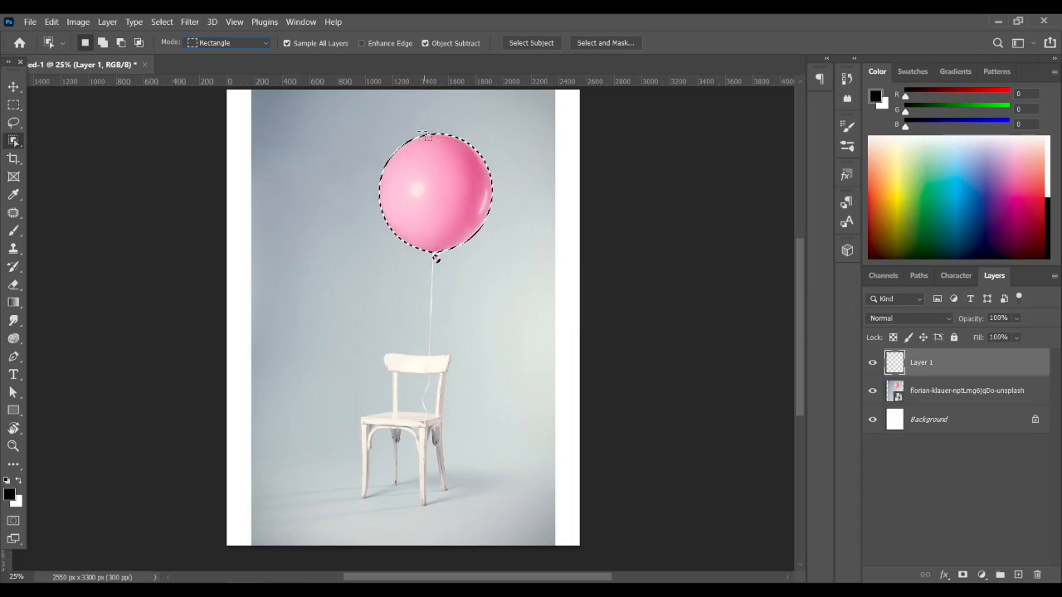
pyautogui.click(287, 43)
pyautogui.hotkey('ctrl', 'd')
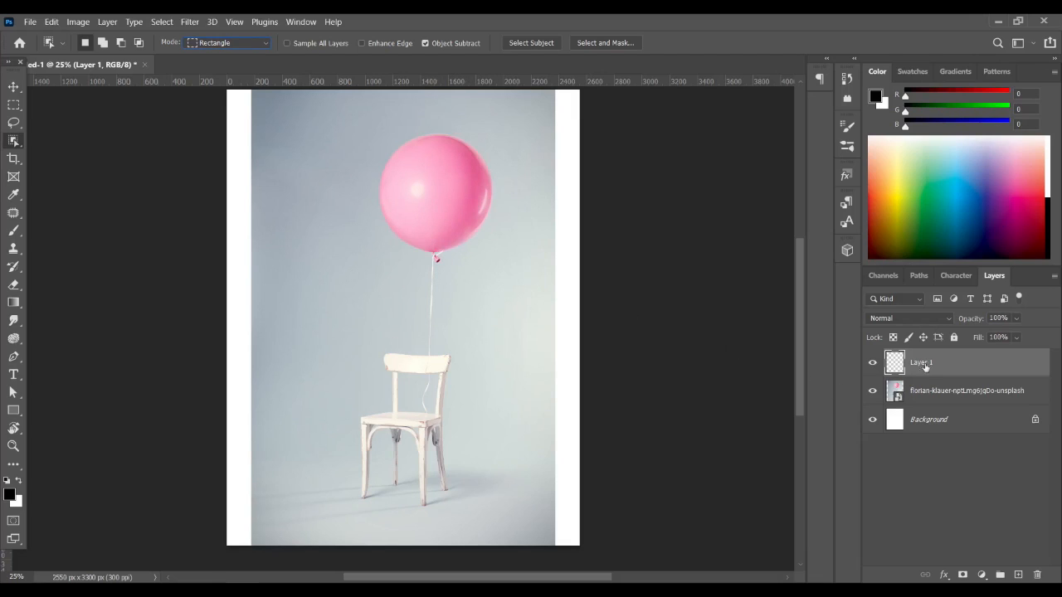
# Step: Delete the empty Layer 1 and select the balloon on the photo layer with Enhance Edge off
pyautogui.moveTo(944, 366); pyautogui.dragTo(1036, 574)
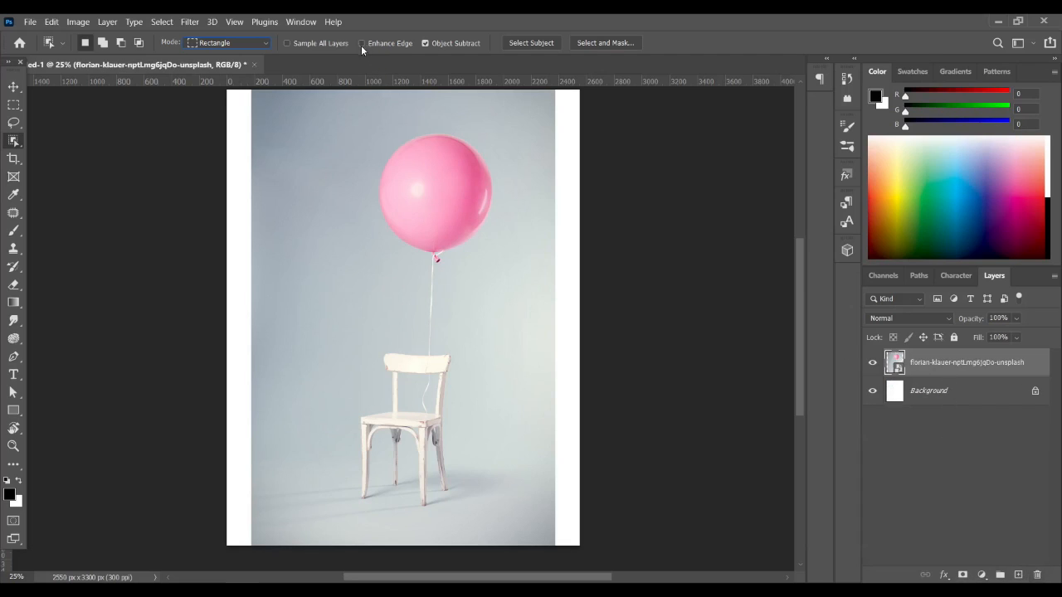
pyautogui.moveTo(323, 112); pyautogui.dragTo(559, 315)
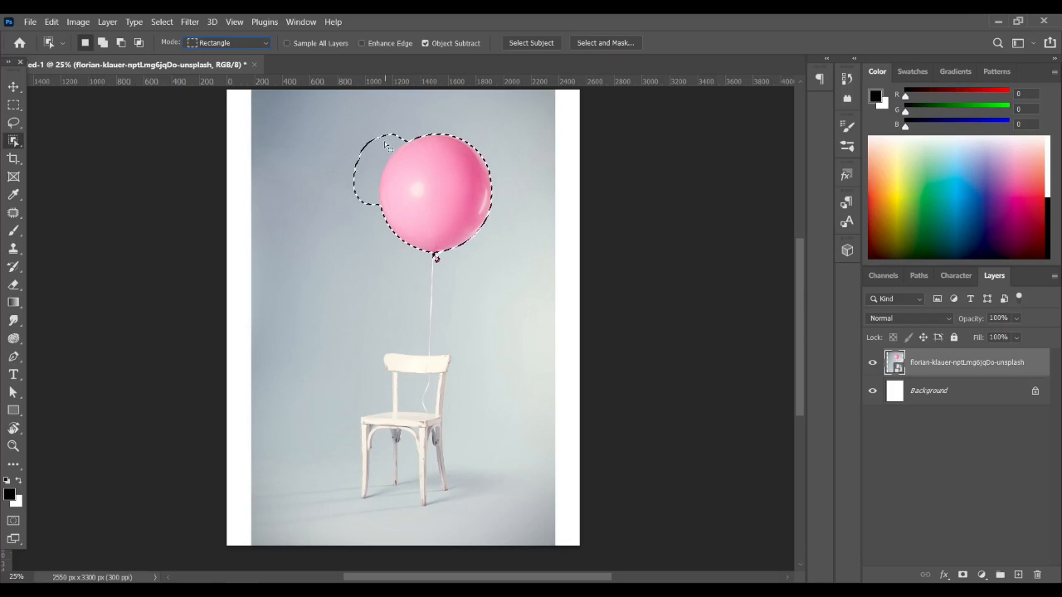
# Step: Turn on Enhance Edge and reselect the balloon repeatedly with rectangular outlines of different sizes around it
pyautogui.click(362, 42)
pyautogui.moveTo(308, 110); pyautogui.dragTo(546, 294)
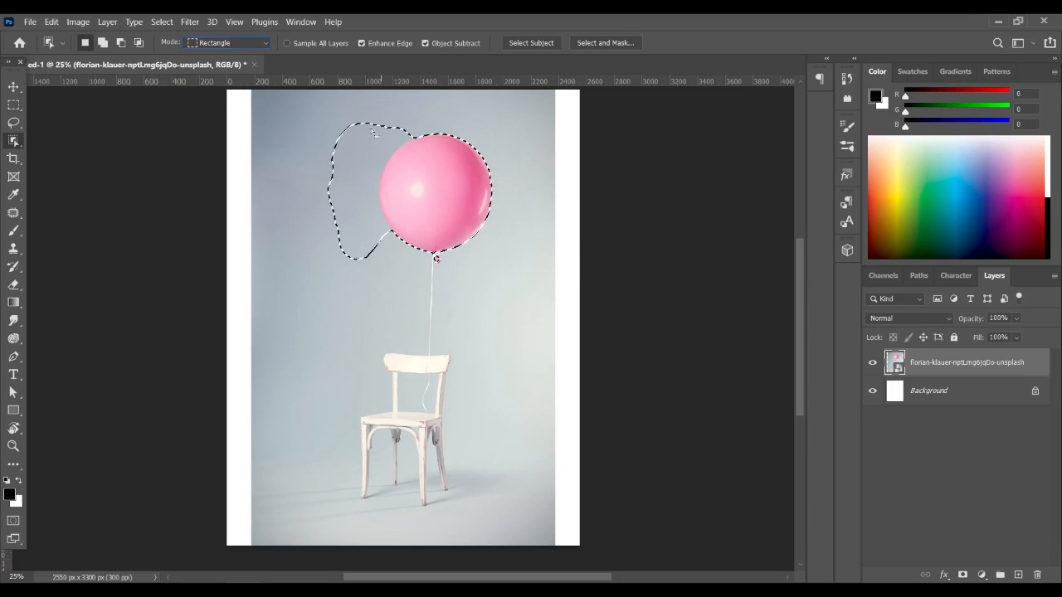
pyautogui.moveTo(350, 113); pyautogui.dragTo(529, 294)
pyautogui.moveTo(345, 114); pyautogui.dragTo(545, 291)
pyautogui.moveTo(326, 117); pyautogui.dragTo(517, 278)
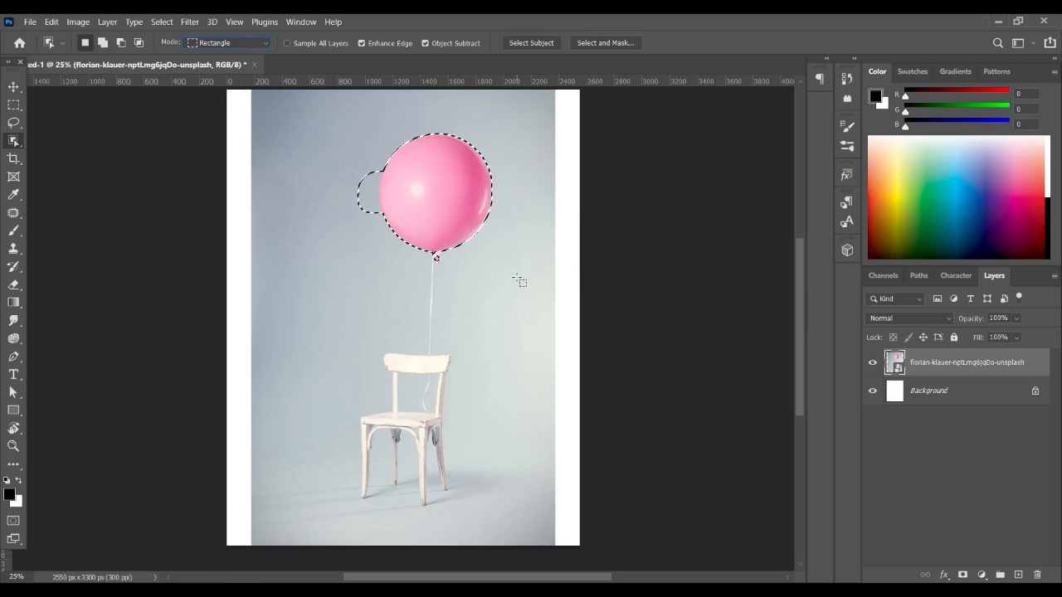
# Step: Reselect the balloon on the photo layer with a rectangular outline and turn off Enhance Edge
pyautogui.moveTo(370, 110); pyautogui.dragTo(499, 294)
pyautogui.click(362, 44)
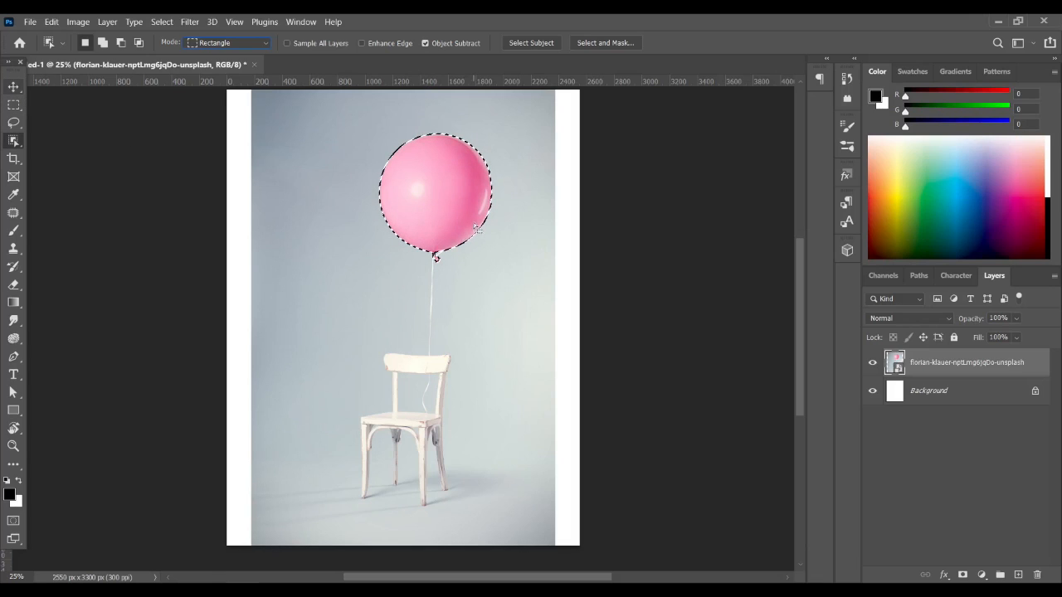
# Step: Add a new empty layer above the photo and try to nudge the selected area to the right with the Move tool
pyautogui.click(13, 86)
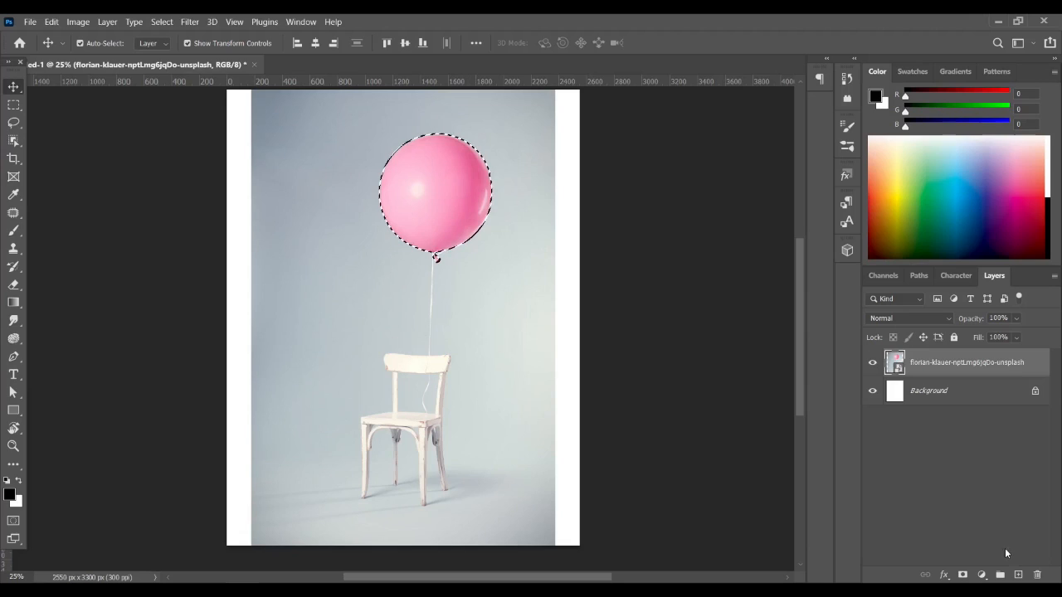
pyautogui.click(1019, 575)
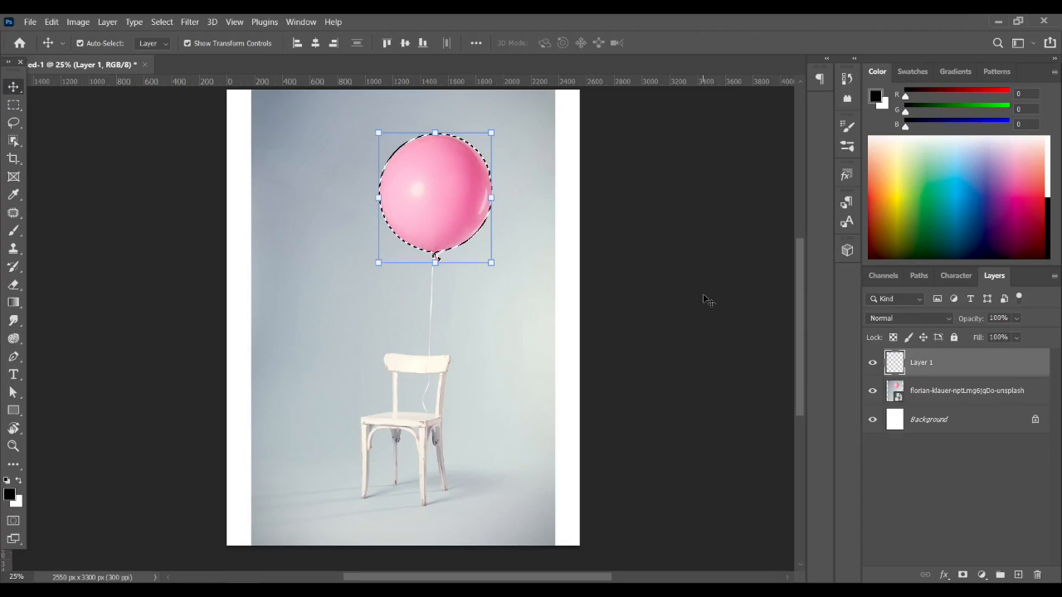
pyautogui.press('Right')
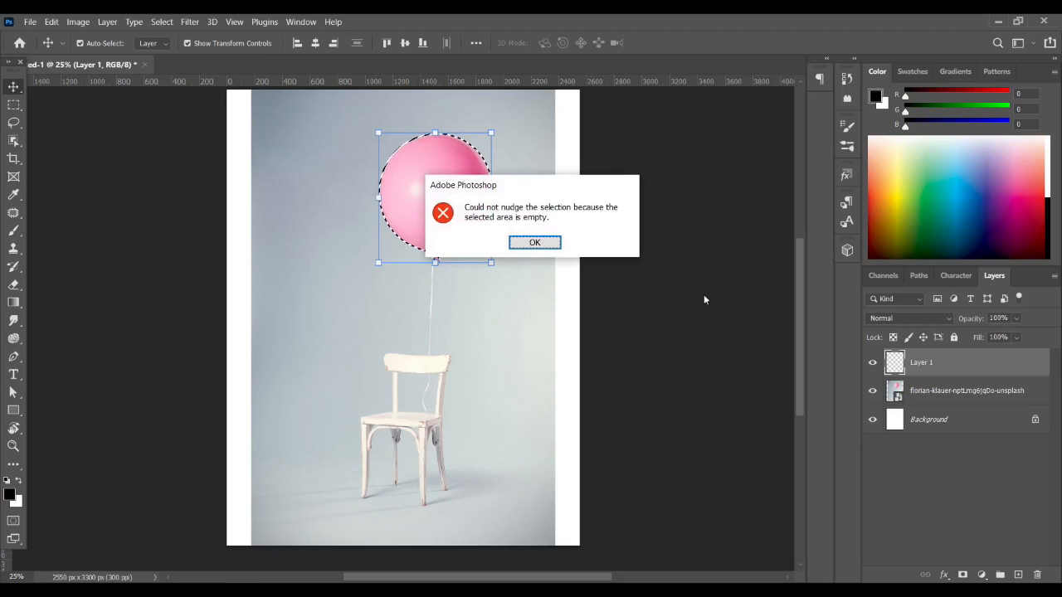
pyautogui.click(541, 243)
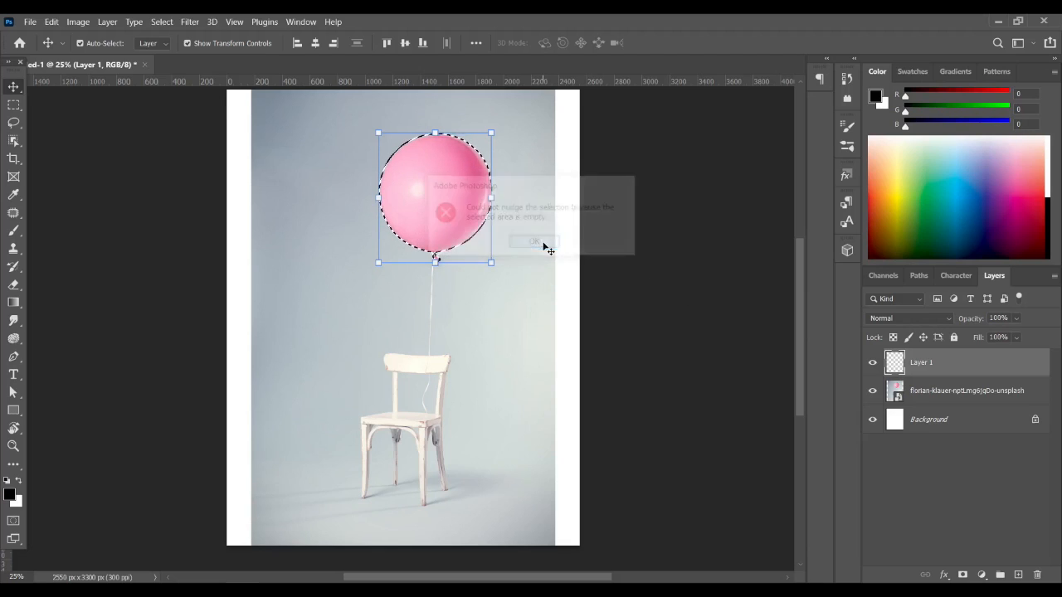
# Step: Nudge the selected balloon on the photo layer to the right in large increments, as far as the photo's edge
pyautogui.click(952, 395)
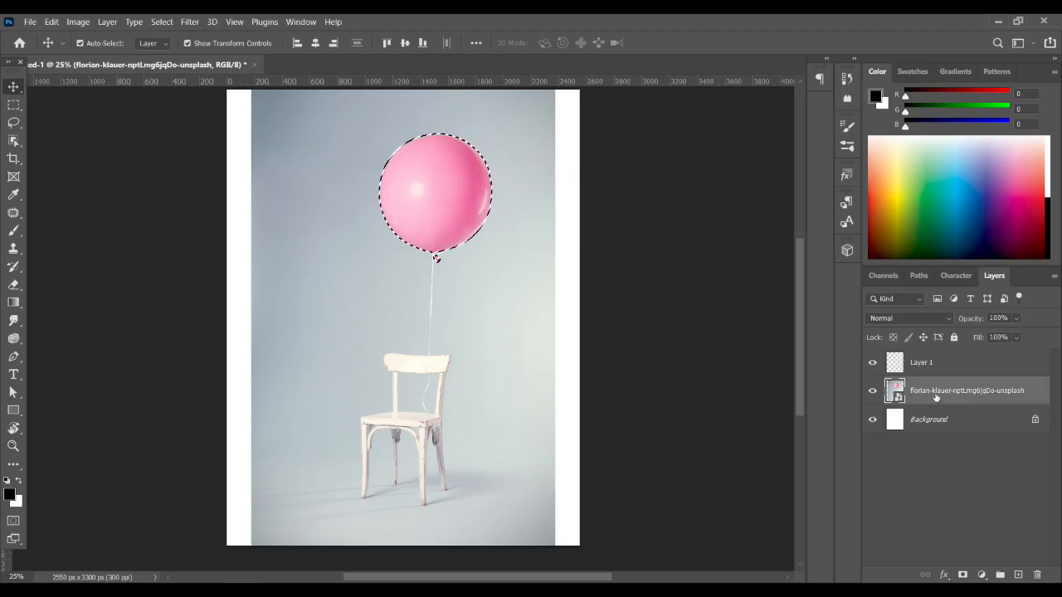
pyautogui.hotkey('shift', 'Right')
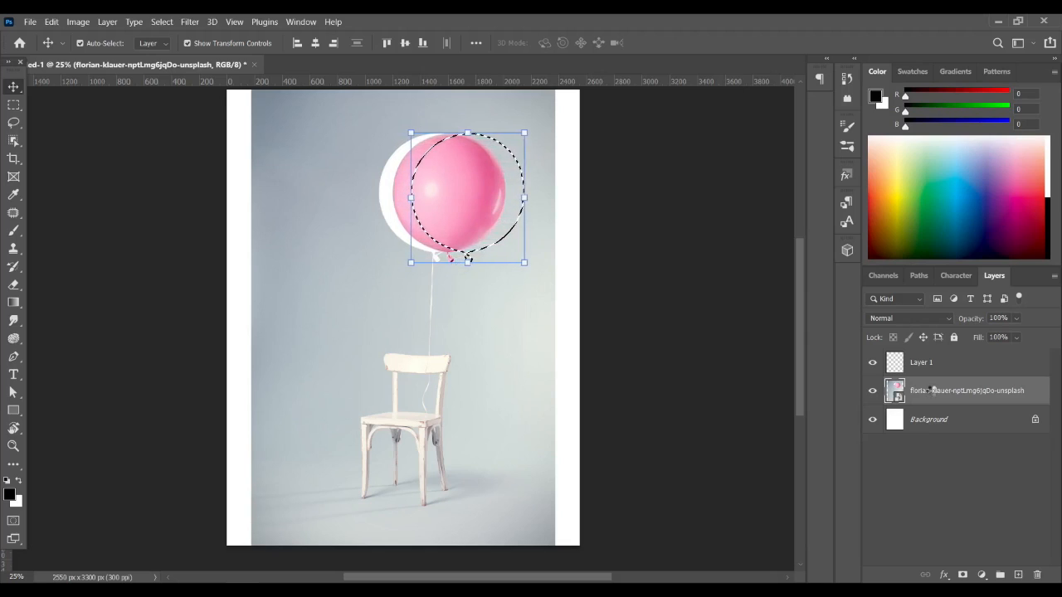
pyautogui.hotkey('shift', 'Right')
pyautogui.hotkey('shift', 'Right')
pyautogui.hotkey('shift', 'Right')
pyautogui.hotkey('shift', 'Right')
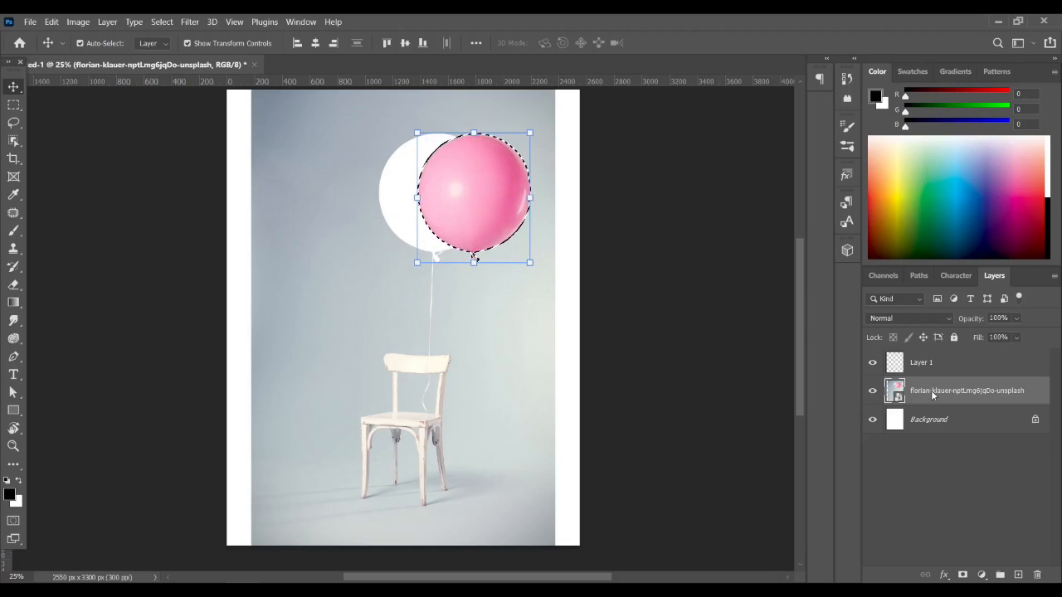
pyautogui.hotkey('shift', 'Right')
pyautogui.hotkey('shift', 'Right')
pyautogui.hotkey('shift', 'Right')
pyautogui.hotkey('shift', 'Right')
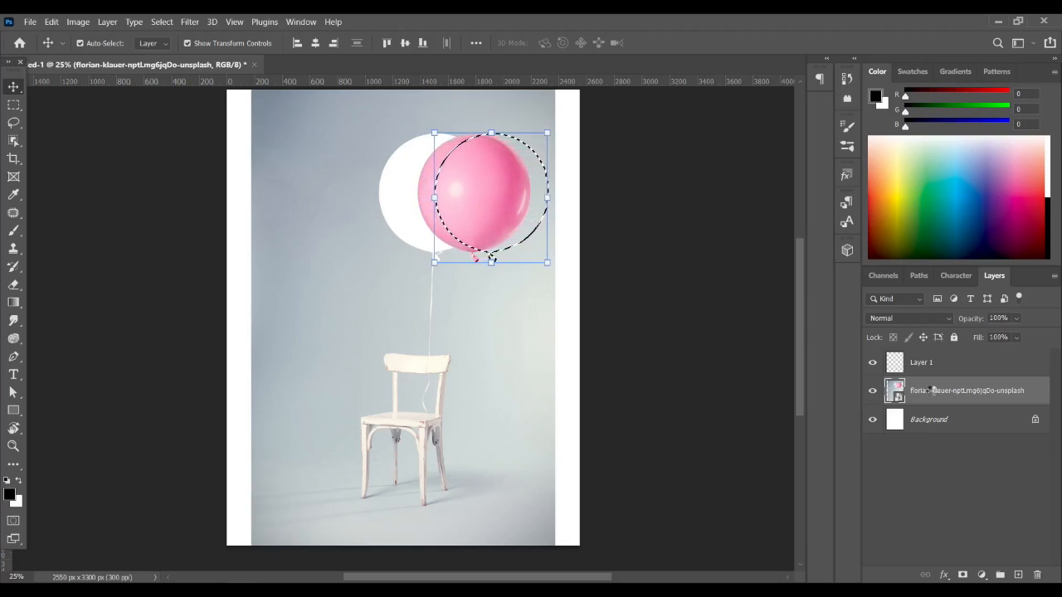
pyautogui.hotkey('shift', 'Right')
pyautogui.hotkey('shift', 'Right')
pyautogui.hotkey('shift', 'Right')
pyautogui.hotkey('shift', 'Right')
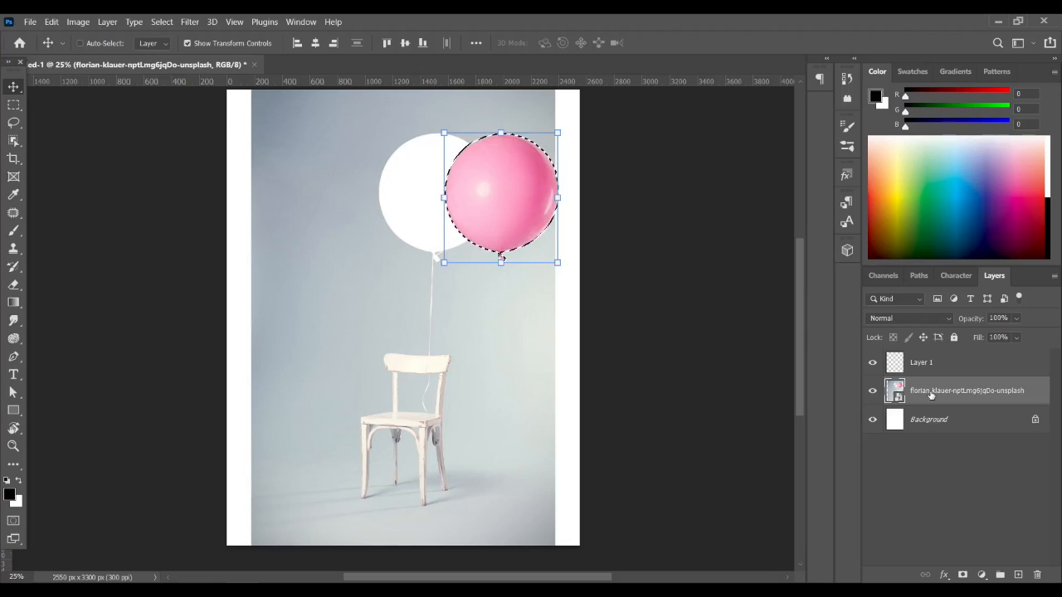
# Step: Undo the balloon's move and clear the selection
pyautogui.hotkey('ctrl', 'z')
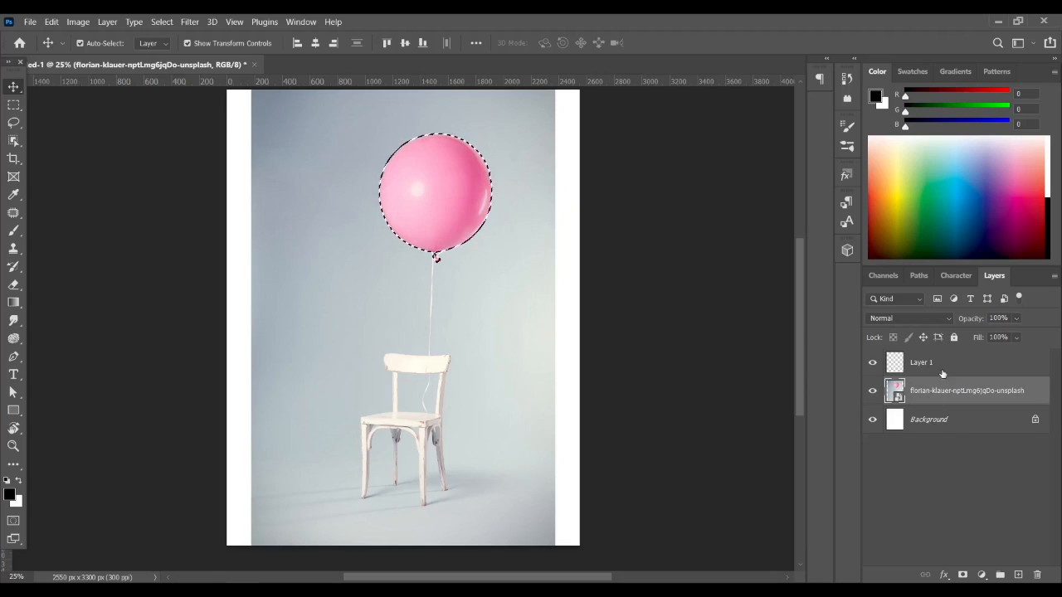
pyautogui.press('ctrl')
pyautogui.hotkey('ctrl', 'd')
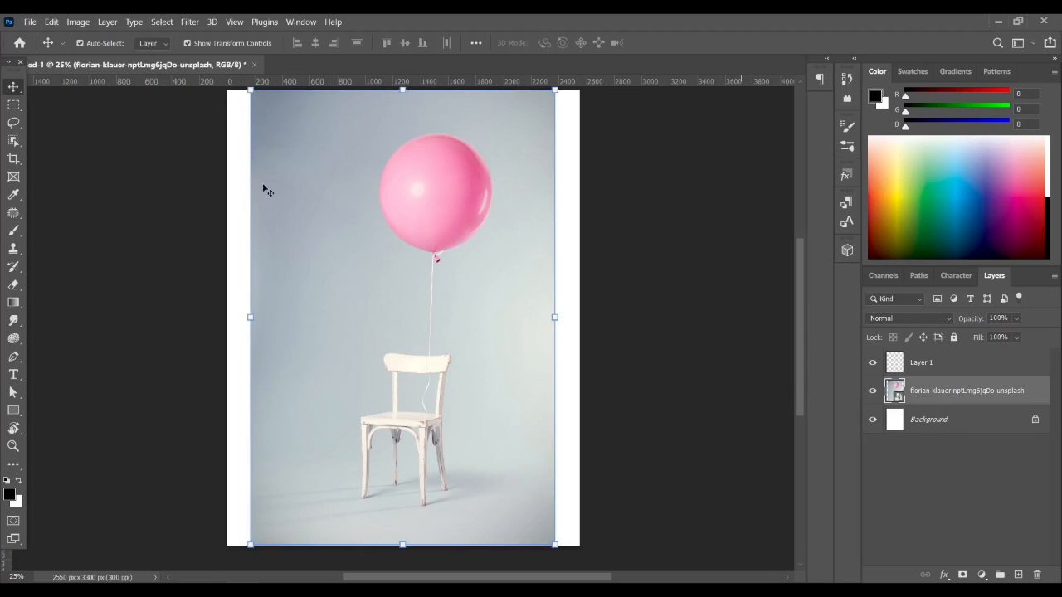
# Step: Return to the Object Selection Tool, select the balloon and chair automatically with Select Subject, and clear the selection
pyautogui.click(11, 140)
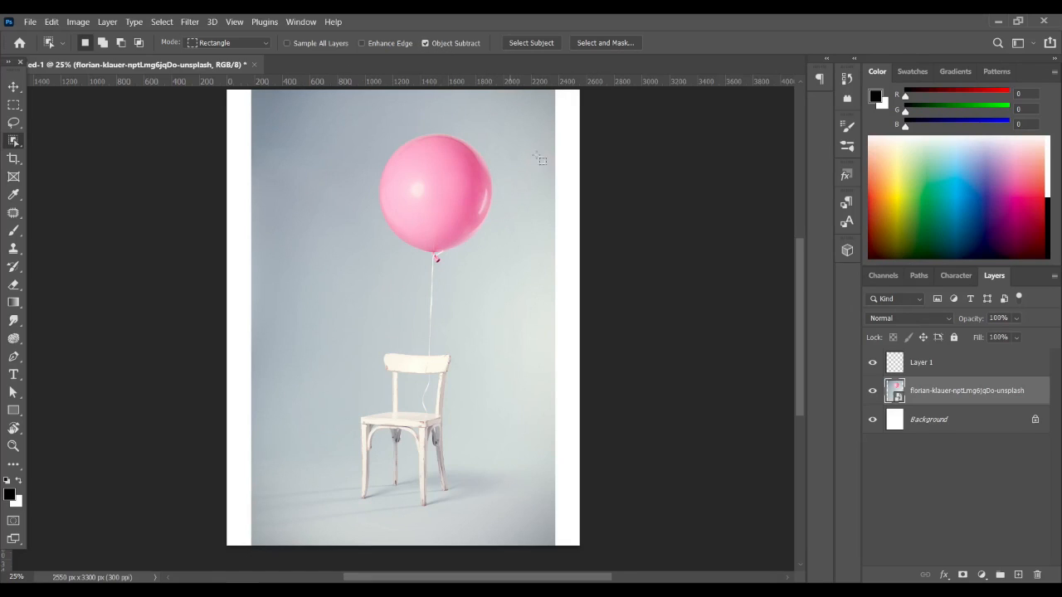
pyautogui.click(534, 42)
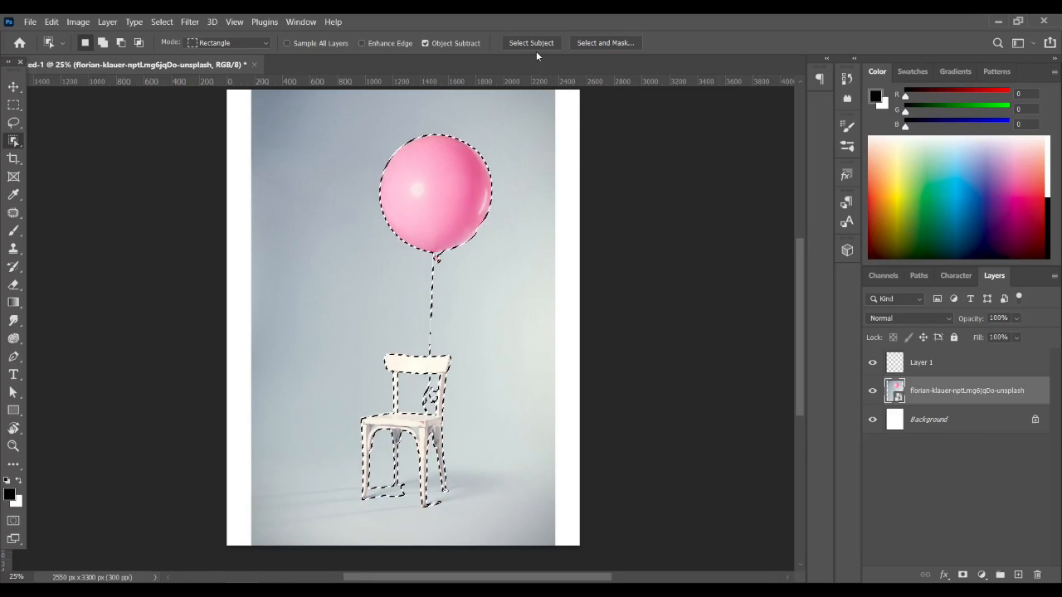
pyautogui.hotkey('ctrl', 'd')
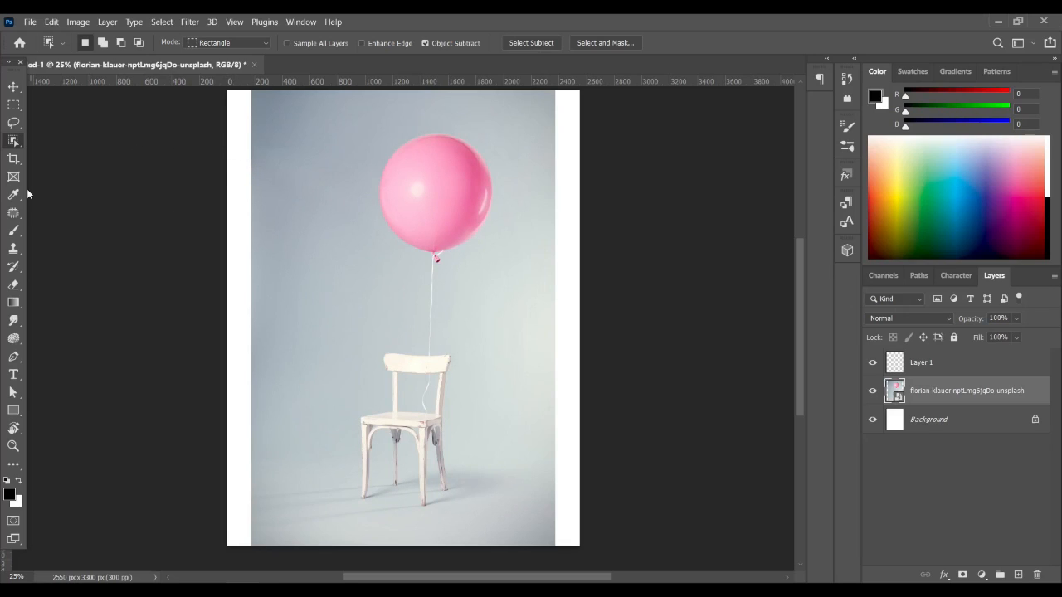
# Step: Switch to the Quick Selection Tool, paint a selection over the balloon and chair, and clear it
pyautogui.rightClick(15, 144)
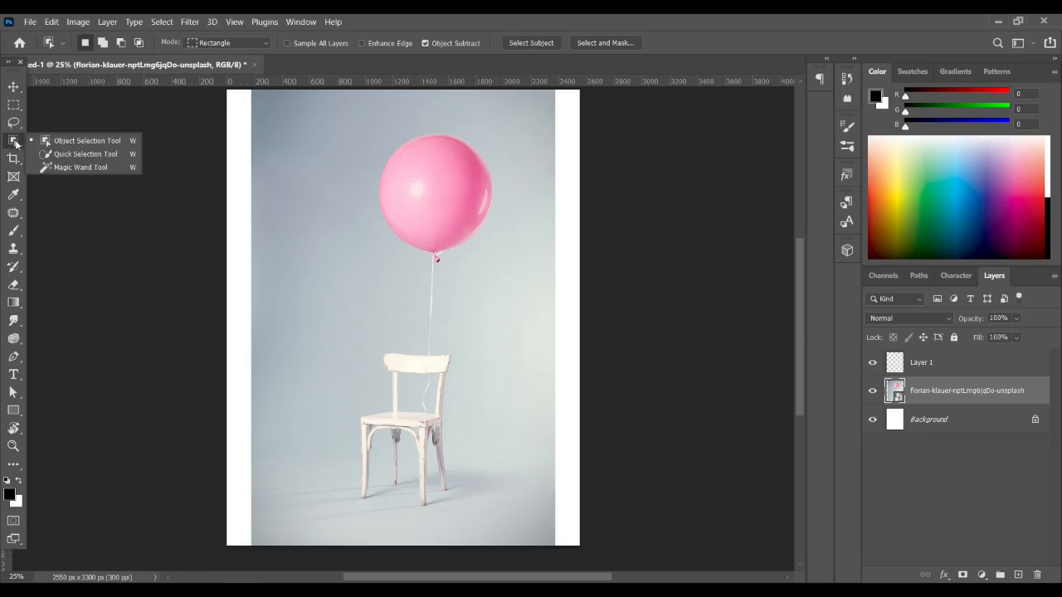
pyautogui.click(83, 154)
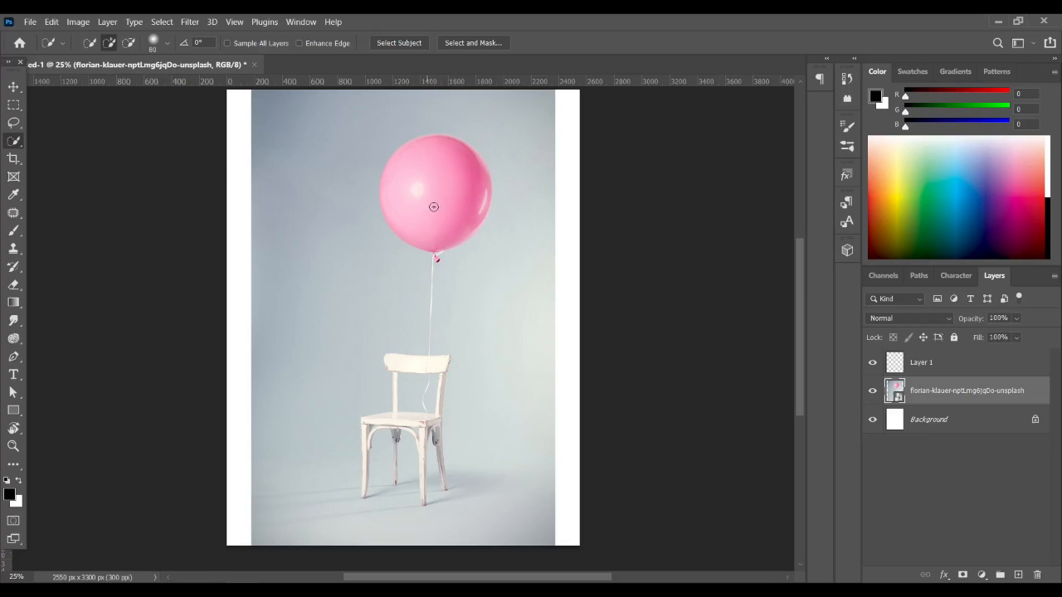
pyautogui.moveTo(433, 166); pyautogui.dragTo(413, 184)
pyautogui.moveTo(444, 230); pyautogui.dragTo(443, 232)
pyautogui.moveTo(445, 364)
pyautogui.mouseDown()
pyautogui.moveTo(405, 366)
pyautogui.moveTo(396, 384)
pyautogui.moveTo(397, 425)
pyautogui.moveTo(419, 429)
pyautogui.moveTo(427, 449)
pyautogui.moveTo(428, 492)
pyautogui.moveTo(402, 421)
pyautogui.moveTo(367, 426)
pyautogui.moveTo(365, 492)
pyautogui.mouseUp()
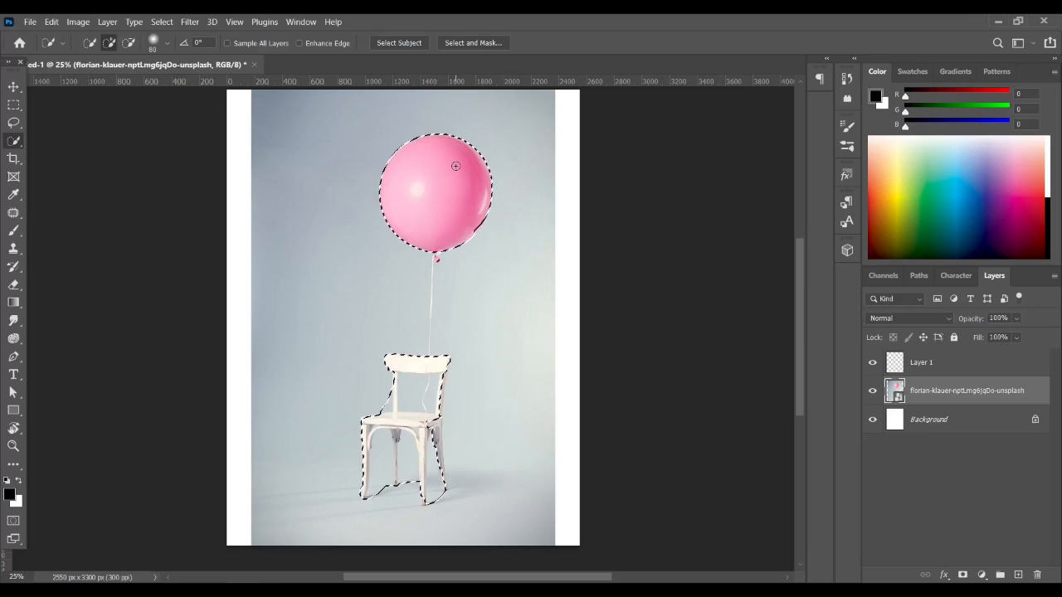
pyautogui.hotkey('ctrl', 'd')
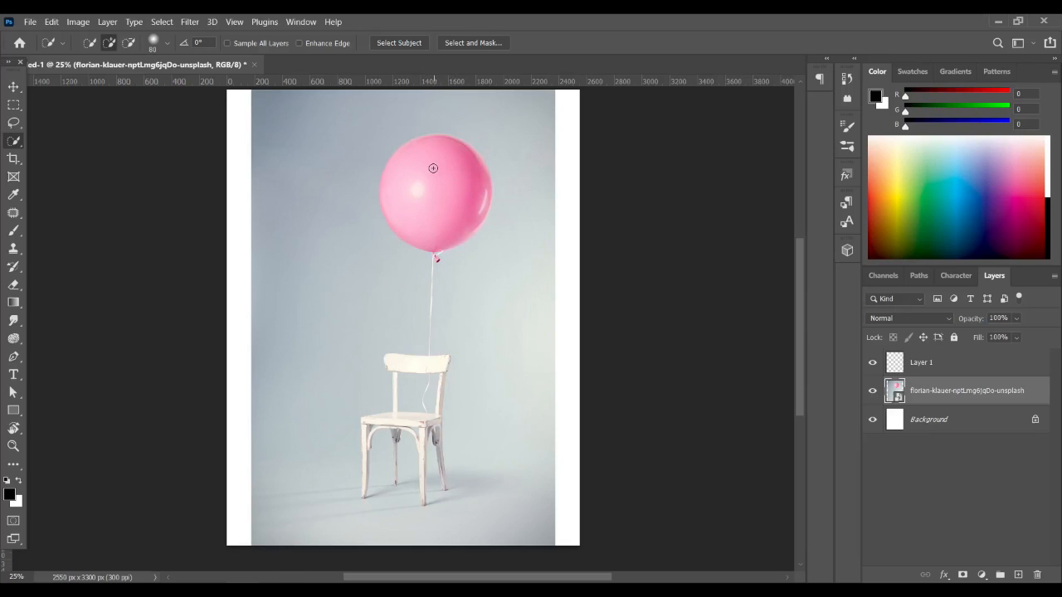
# Step: Paint a Quick Selection over the balloon and chair again, and subtract both from the selection
pyautogui.click(431, 176)
pyautogui.moveTo(444, 365)
pyautogui.mouseDown()
pyautogui.moveTo(396, 366)
pyautogui.moveTo(396, 432)
pyautogui.moveTo(417, 491)
pyautogui.mouseUp()
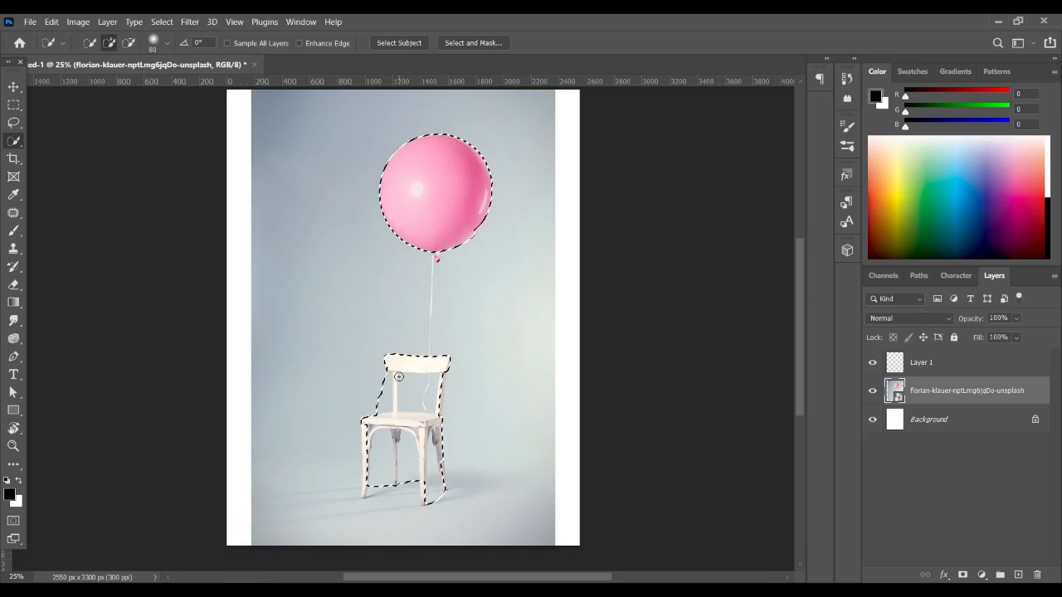
pyautogui.press('alt')
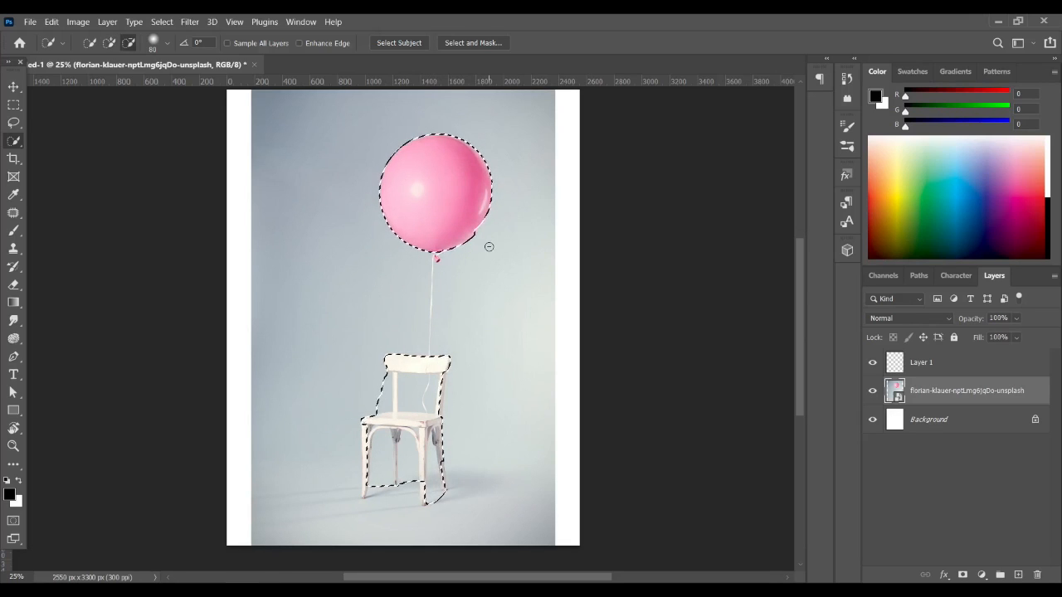
pyautogui.moveTo(474, 228)
pyautogui.mouseDown()
pyautogui.moveTo(439, 206)
pyautogui.moveTo(431, 226)
pyautogui.moveTo(395, 233)
pyautogui.moveTo(383, 201)
pyautogui.moveTo(391, 160)
pyautogui.moveTo(439, 156)
pyautogui.moveTo(458, 223)
pyautogui.mouseUp()
pyautogui.moveTo(483, 189); pyautogui.dragTo(479, 222)
pyautogui.moveTo(475, 147)
pyautogui.mouseDown()
pyautogui.moveTo(420, 141)
pyautogui.moveTo(400, 174)
pyautogui.moveTo(421, 165)
pyautogui.moveTo(432, 197)
pyautogui.moveTo(440, 154)
pyautogui.moveTo(452, 203)
pyautogui.moveTo(431, 147)
pyautogui.moveTo(379, 158)
pyautogui.moveTo(421, 153)
pyautogui.moveTo(382, 230)
pyautogui.moveTo(463, 257)
pyautogui.moveTo(423, 253)
pyautogui.mouseUp()
pyautogui.moveTo(442, 376)
pyautogui.mouseDown()
pyautogui.moveTo(438, 421)
pyautogui.moveTo(458, 441)
pyautogui.moveTo(377, 346)
pyautogui.moveTo(463, 400)
pyautogui.moveTo(434, 361)
pyautogui.moveTo(389, 374)
pyautogui.moveTo(406, 358)
pyautogui.moveTo(440, 379)
pyautogui.moveTo(404, 436)
pyautogui.moveTo(416, 373)
pyautogui.moveTo(402, 414)
pyautogui.moveTo(393, 395)
pyautogui.moveTo(404, 400)
pyautogui.moveTo(406, 480)
pyautogui.moveTo(374, 438)
pyautogui.moveTo(448, 466)
pyautogui.mouseUp()
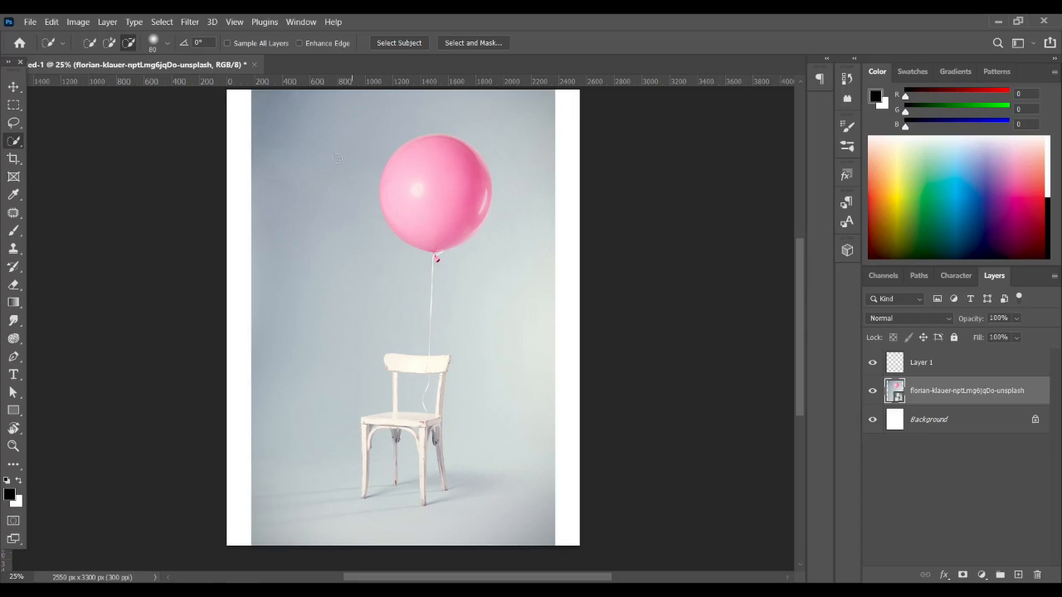
# Step: Turn on Enhance Edge, set the Quick Selection Tool to add to the selection, and paint over the balloon
pyautogui.click(300, 43)
pyautogui.scroll(3, 423, 159)
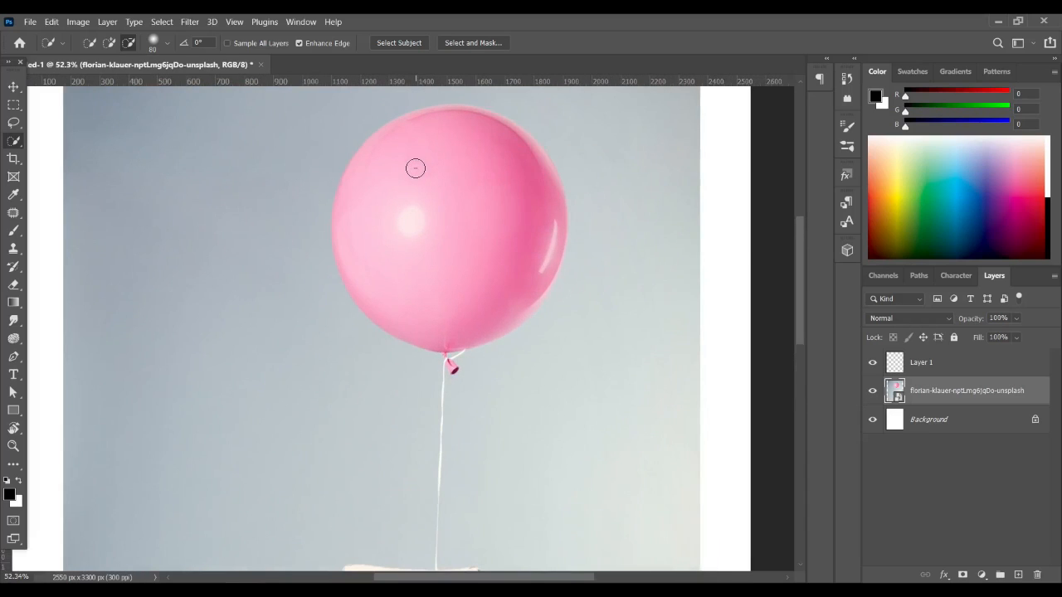
pyautogui.click(108, 42)
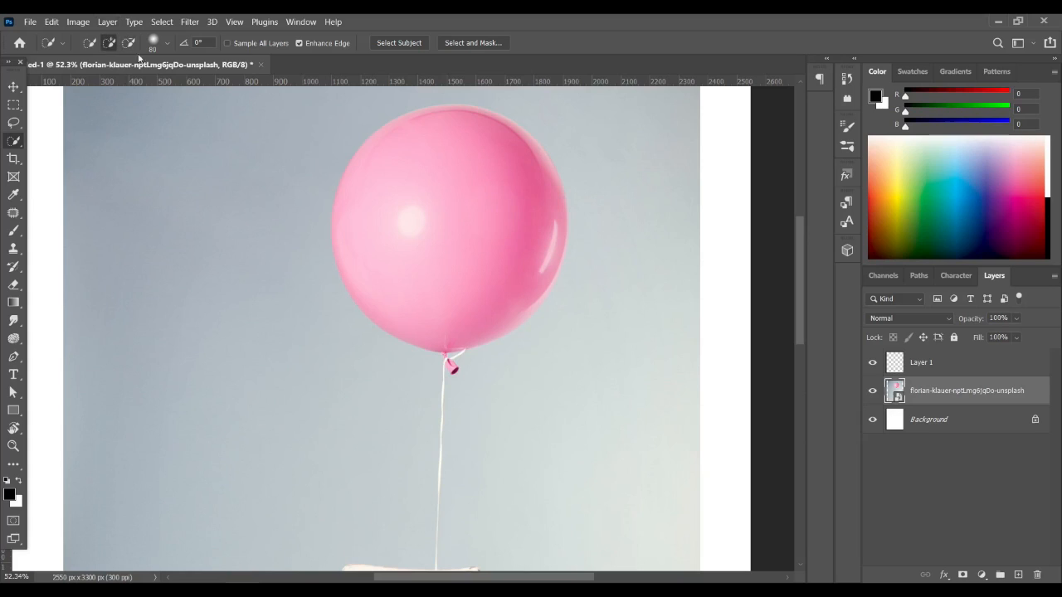
pyautogui.scroll(2, 397, 182)
pyautogui.moveTo(403, 206)
pyautogui.mouseDown()
pyautogui.moveTo(412, 170)
pyautogui.moveTo(483, 167)
pyautogui.moveTo(517, 185)
pyautogui.moveTo(546, 245)
pyautogui.moveTo(547, 302)
pyautogui.moveTo(515, 352)
pyautogui.moveTo(423, 370)
pyautogui.moveTo(394, 359)
pyautogui.moveTo(374, 330)
pyautogui.moveTo(355, 253)
pyautogui.moveTo(371, 212)
pyautogui.moveTo(419, 169)
pyautogui.moveTo(379, 254)
pyautogui.moveTo(451, 204)
pyautogui.moveTo(447, 259)
pyautogui.moveTo(406, 183)
pyautogui.moveTo(499, 245)
pyautogui.moveTo(404, 260)
pyautogui.moveTo(503, 298)
pyautogui.moveTo(454, 240)
pyautogui.moveTo(497, 315)
pyautogui.moveTo(459, 252)
pyautogui.moveTo(513, 312)
pyautogui.moveTo(490, 308)
pyautogui.moveTo(459, 342)
pyautogui.moveTo(461, 274)
pyautogui.moveTo(530, 325)
pyautogui.moveTo(476, 335)
pyautogui.moveTo(503, 285)
pyautogui.moveTo(418, 342)
pyautogui.moveTo(414, 366)
pyautogui.moveTo(447, 380)
pyautogui.moveTo(357, 342)
pyautogui.moveTo(341, 255)
pyautogui.moveTo(374, 175)
pyautogui.moveTo(441, 154)
pyautogui.moveTo(504, 157)
pyautogui.moveTo(533, 217)
pyautogui.moveTo(542, 316)
pyautogui.moveTo(559, 253)
pyautogui.moveTo(534, 169)
pyautogui.moveTo(499, 135)
pyautogui.moveTo(370, 150)
pyautogui.mouseUp()
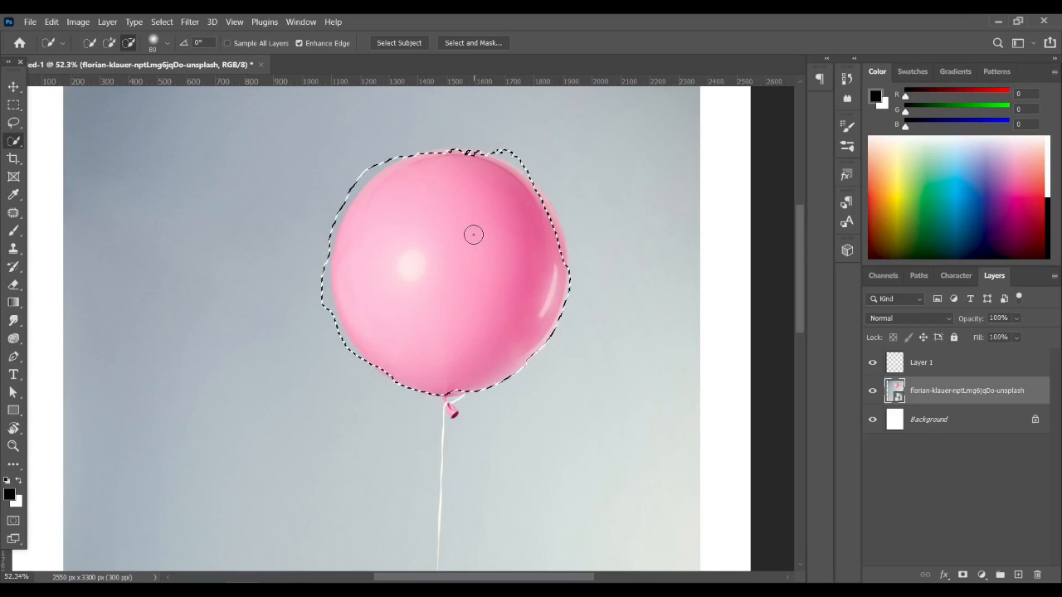
# Step: Turn off Enhance Edge and clear the rough selection around the balloon
pyautogui.hotkey('ctrl', 'z')
pyautogui.click(299, 43)
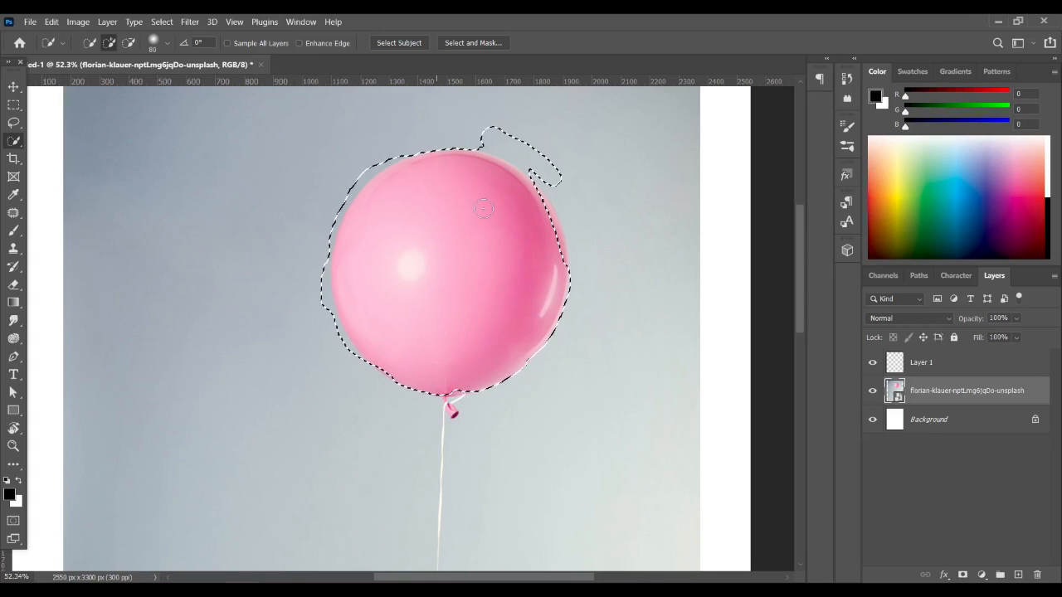
pyautogui.hotkey('ctrl', 'd')
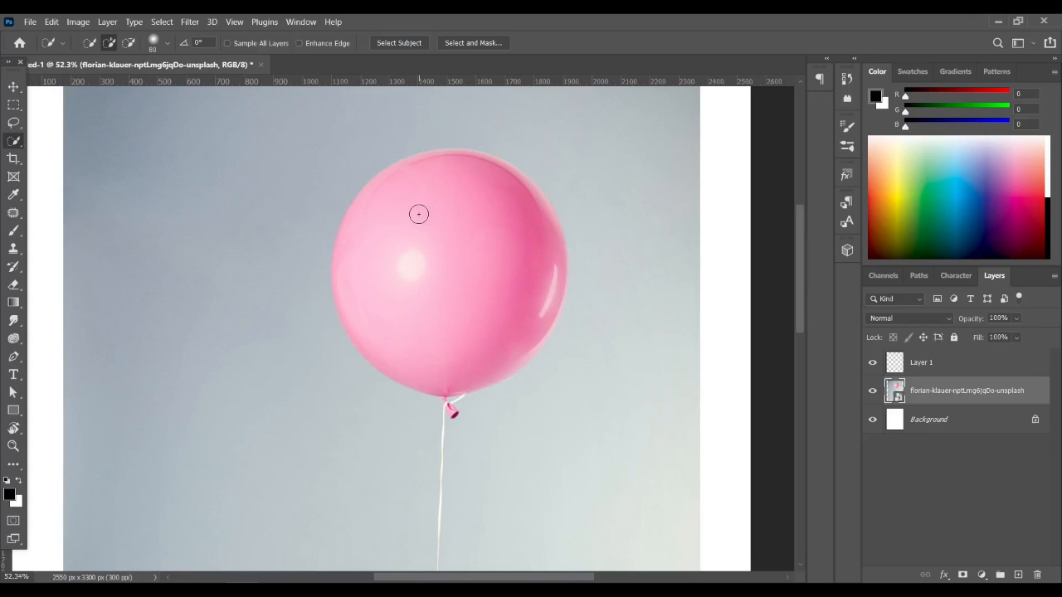
# Step: Enlarge the Quick Selection brush on the canvas to a diameter of 874 px
pyautogui.scroll(-2, 419, 214)
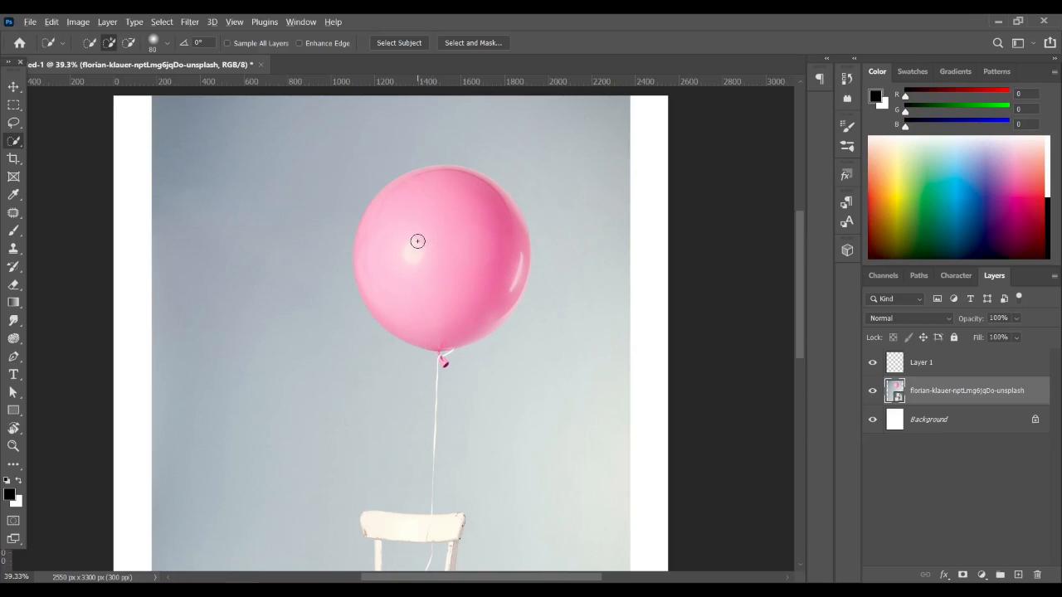
pyautogui.keyDown('alt'); pyautogui.rightClick(417, 241); pyautogui.keyUp('alt')
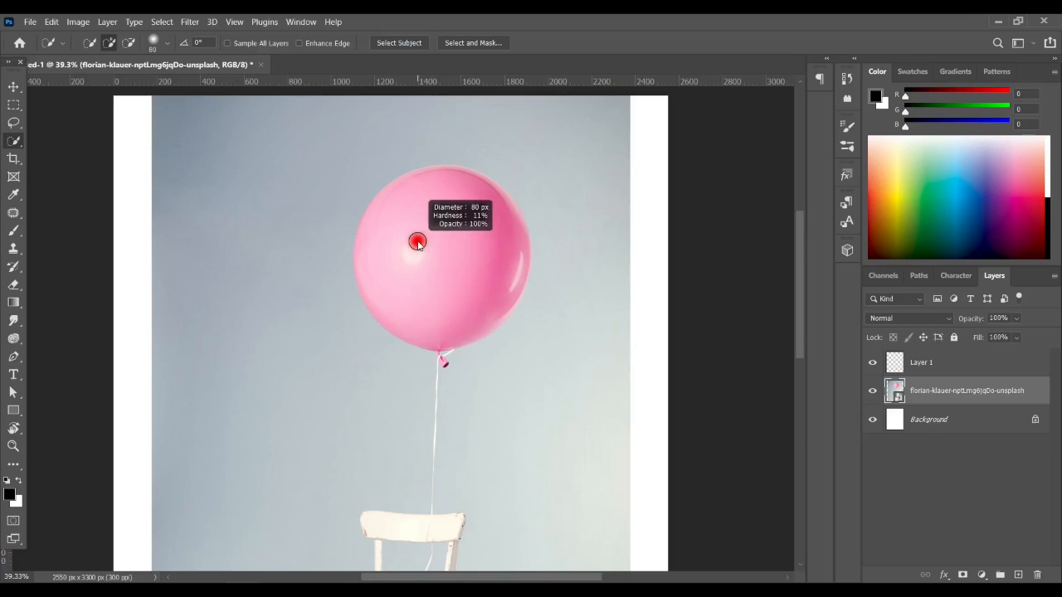
pyautogui.moveTo(418, 241); pyautogui.dragTo(527, 259)
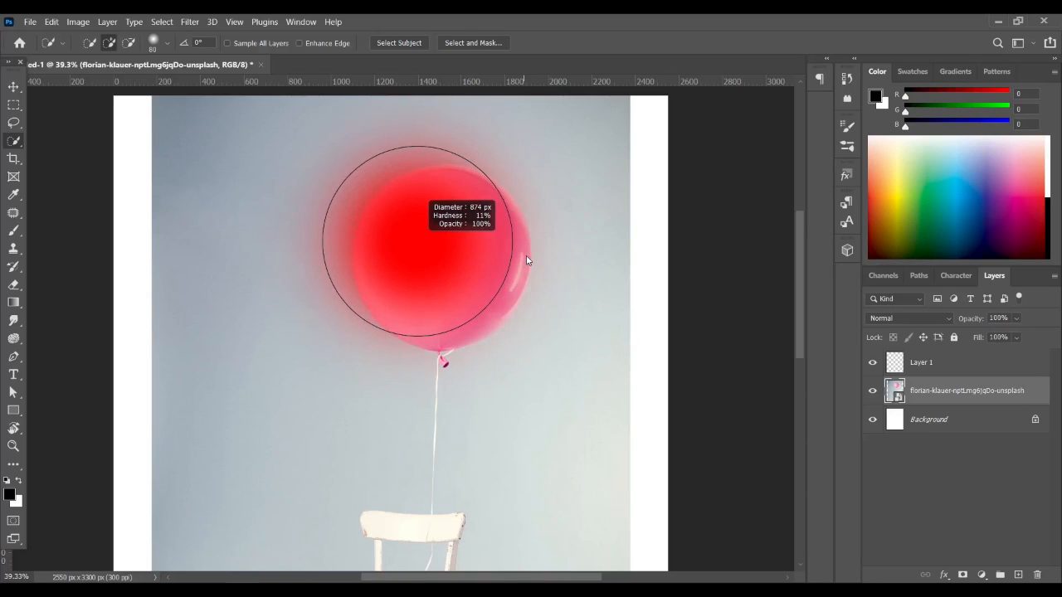
pyautogui.moveTo(526, 260); pyautogui.dragTo(526, 256)
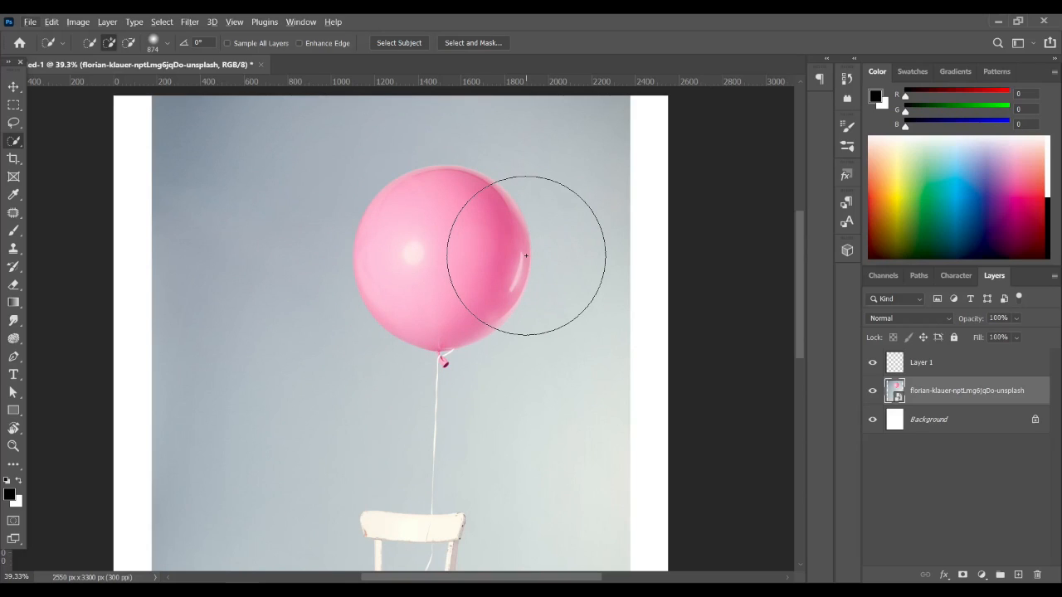
# Step: Reduce the Quick Selection brush to a diameter of 316 px and try lowering its hardness to 0%
pyautogui.moveTo(526, 255); pyautogui.dragTo(526, 261)
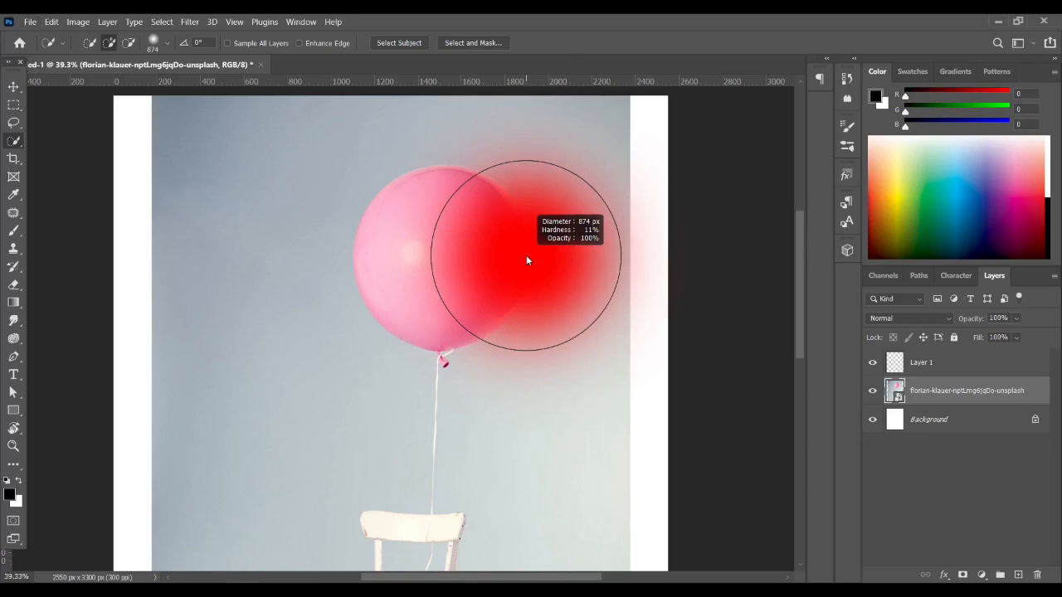
pyautogui.moveTo(526, 260); pyautogui.dragTo(446, 262)
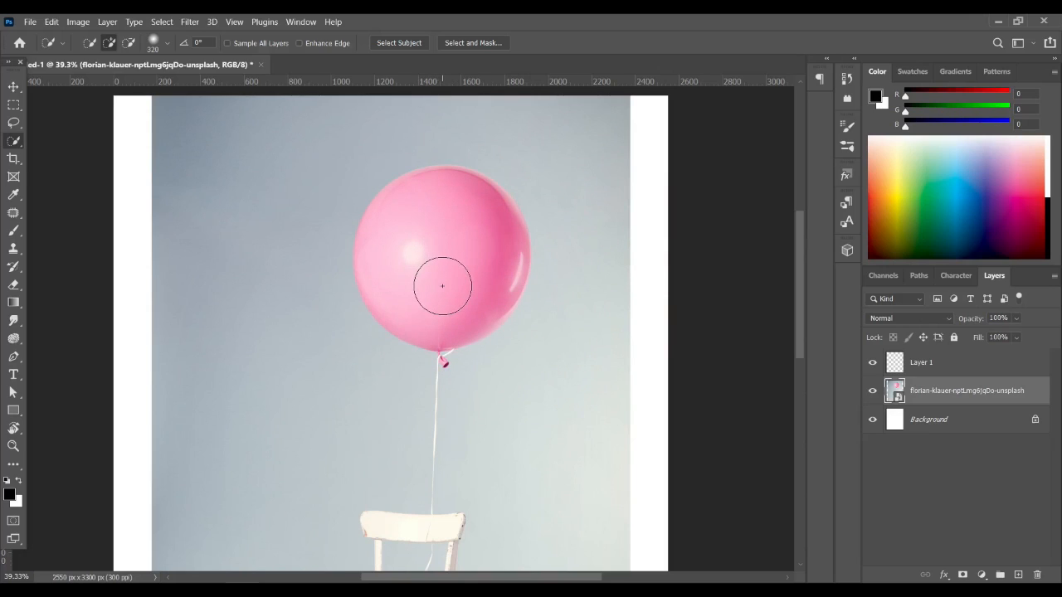
pyautogui.moveTo(442, 286); pyautogui.dragTo(439, 238)
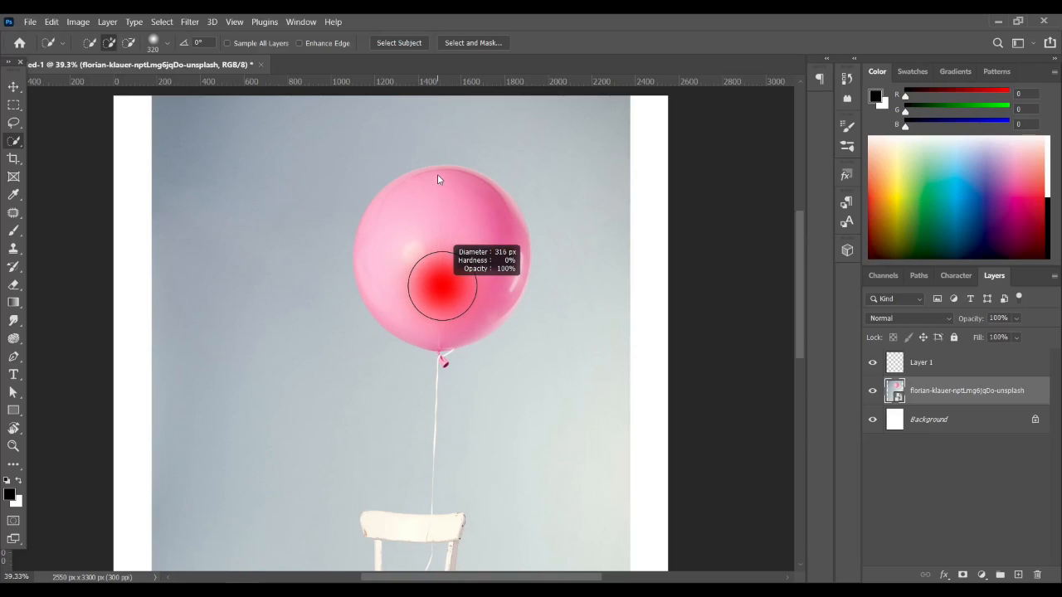
pyautogui.moveTo(437, 174)
pyautogui.mouseDown()
pyautogui.moveTo(442, 307)
pyautogui.moveTo(474, 459)
pyautogui.moveTo(453, 208)
pyautogui.moveTo(439, 199)
pyautogui.mouseUp()
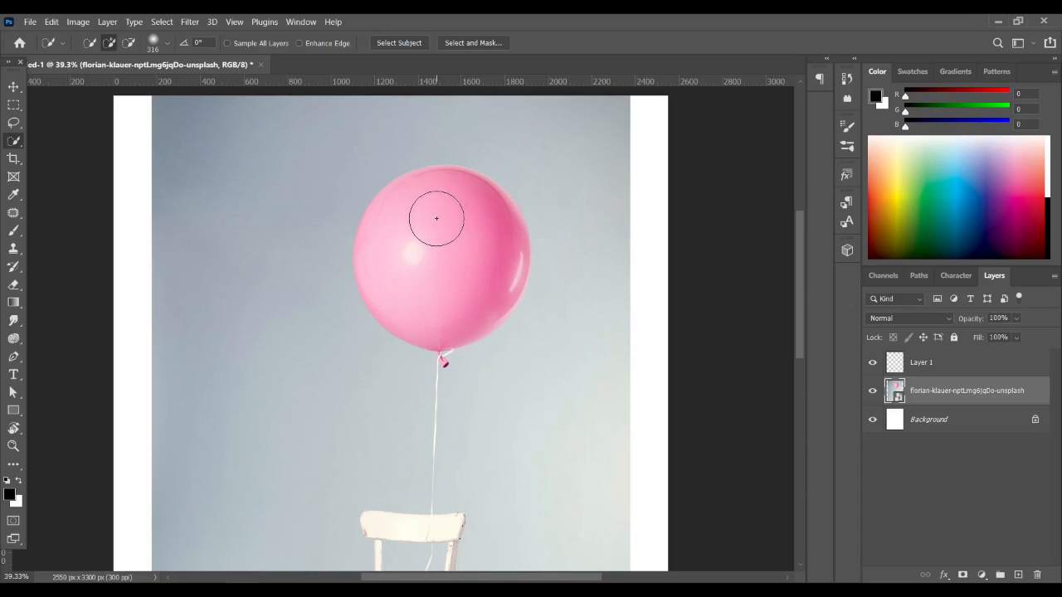
# Step: Select the whole balloon with the 316 px Quick Selection brush and clear that selection
pyautogui.rightClick(438, 220)
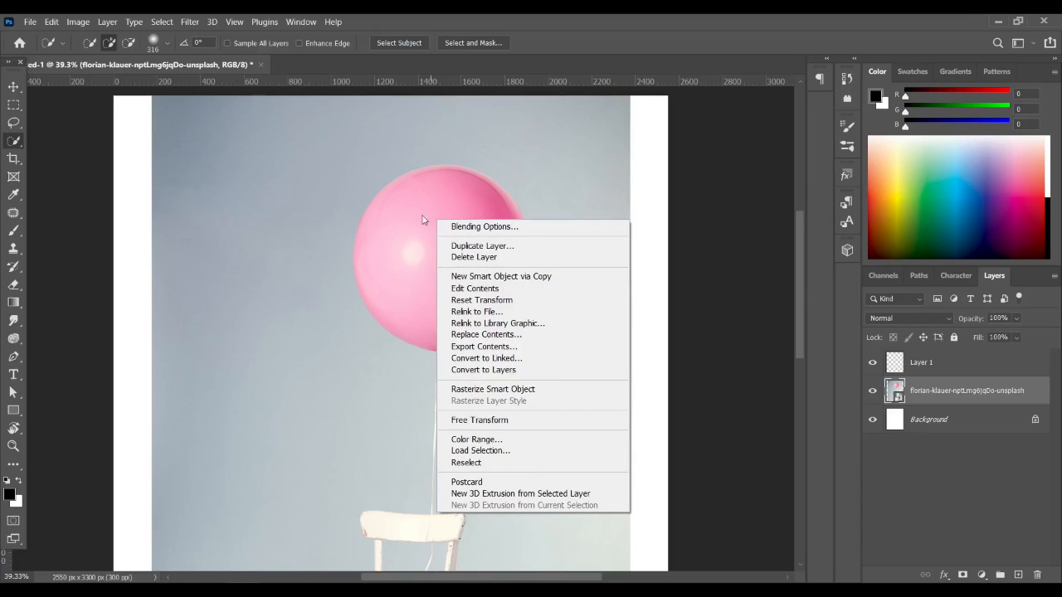
pyautogui.click(415, 209)
pyautogui.click(420, 218)
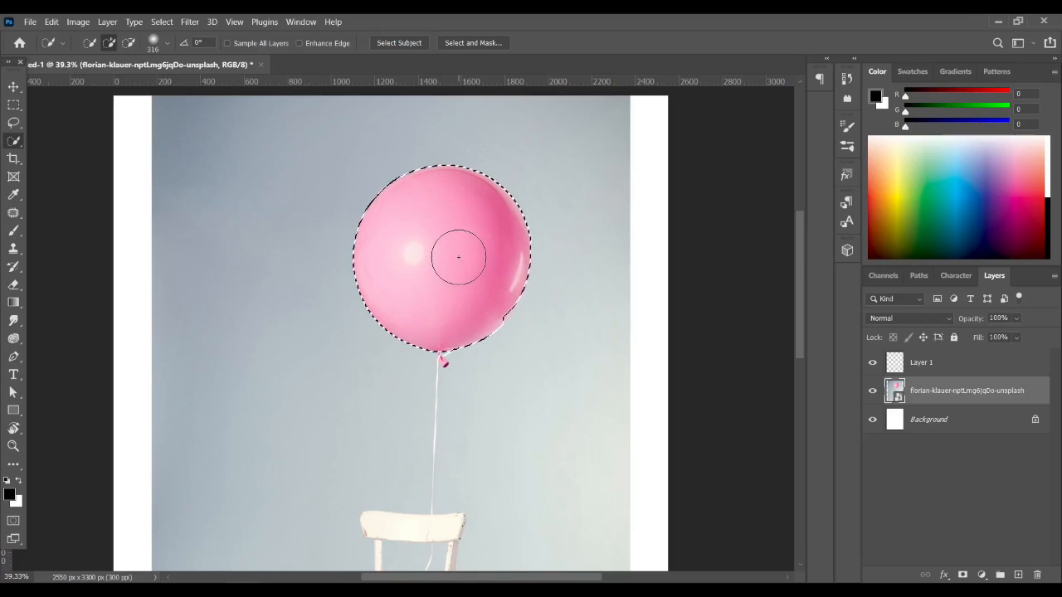
pyautogui.hotkey('ctrl', 'd')
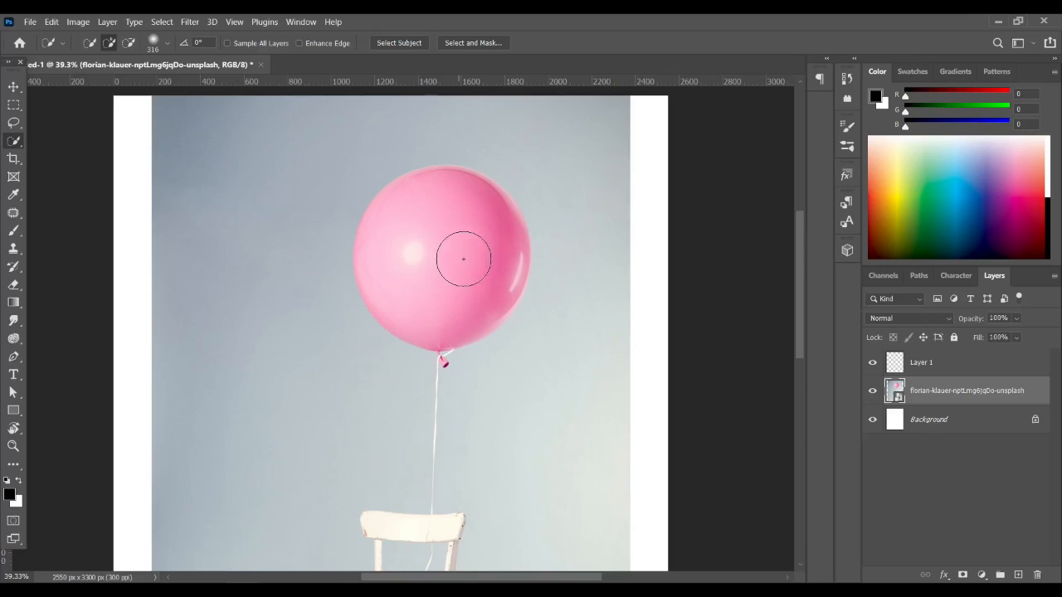
# Step: Examine the Quick Selection Tool's presets and its brush size, hardness, spacing and pen pressure settings
pyautogui.click(56, 42)
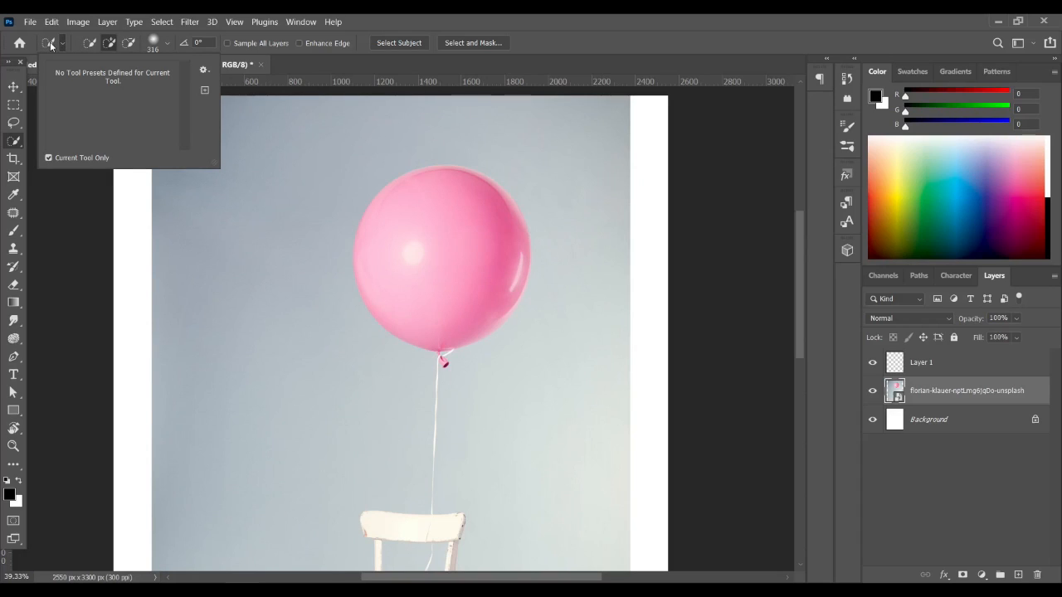
pyautogui.click(159, 48)
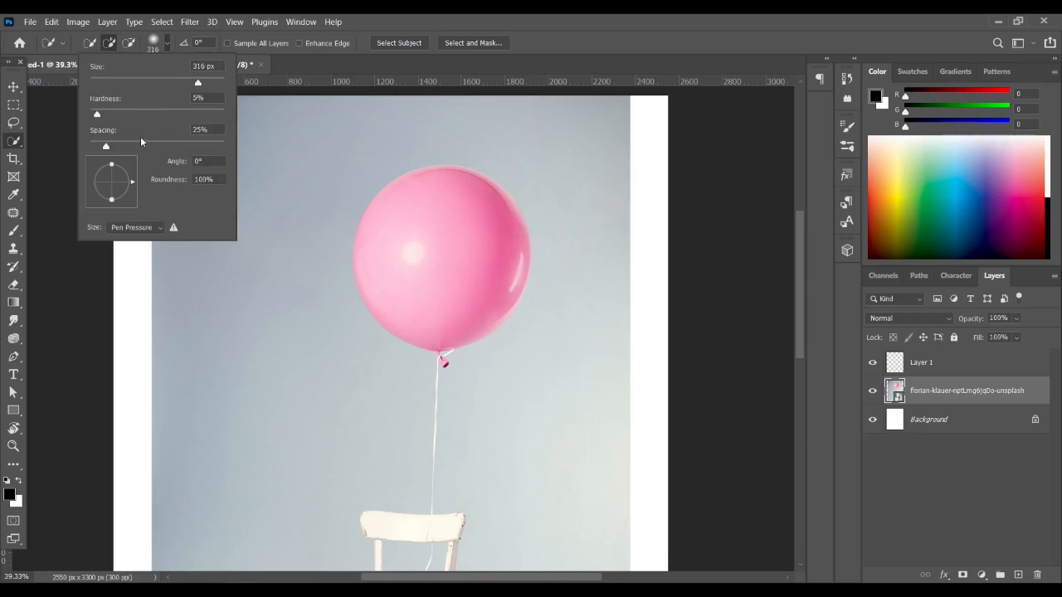
pyautogui.click(152, 47)
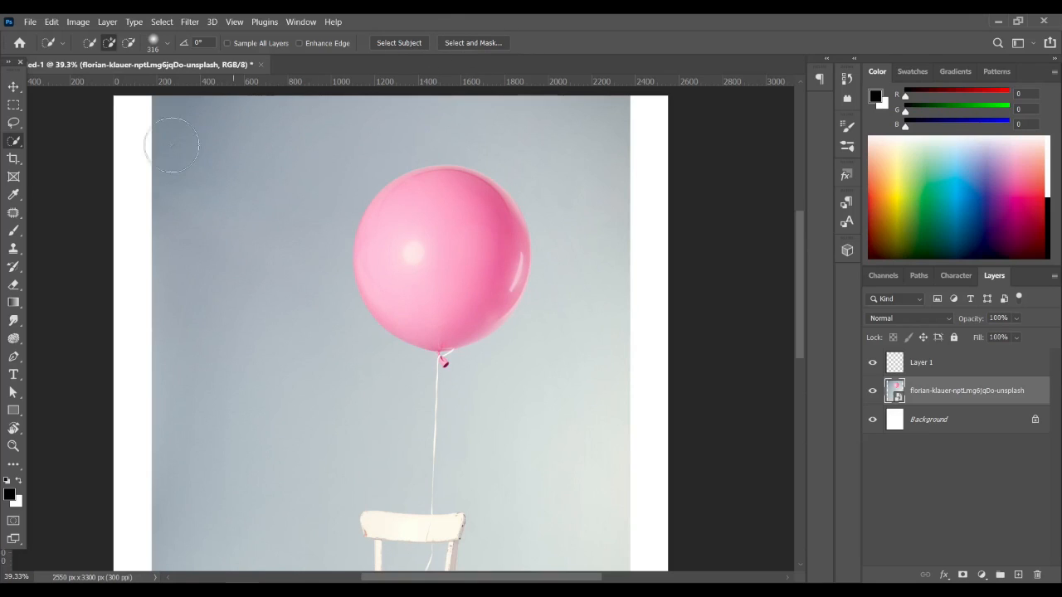
# Step: Switch to the Magic Wand Tool and select the darker pink side of the balloon at tolerance 32
pyautogui.rightClick(18, 145)
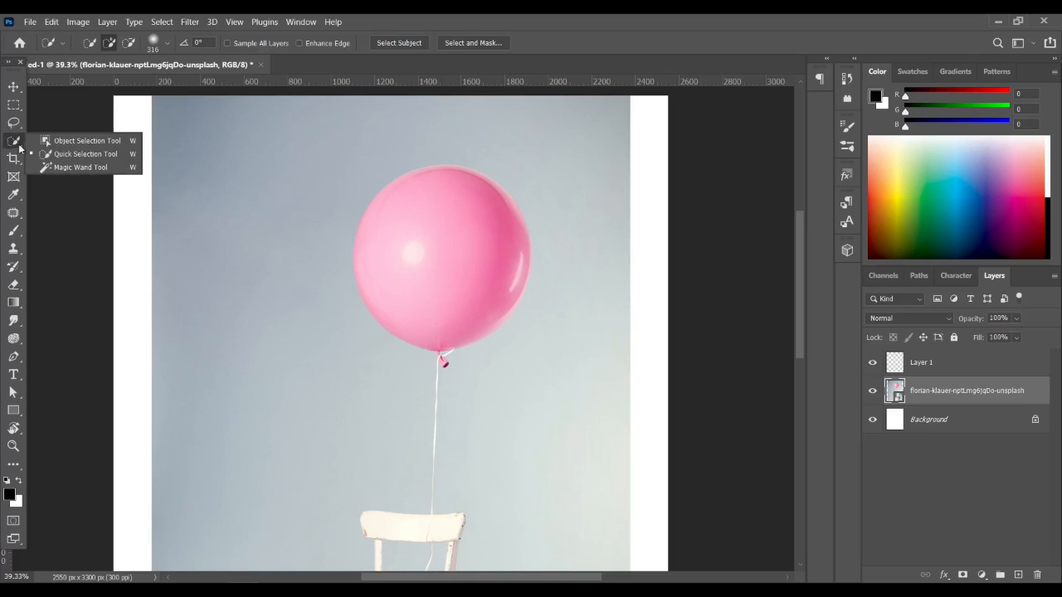
pyautogui.click(66, 167)
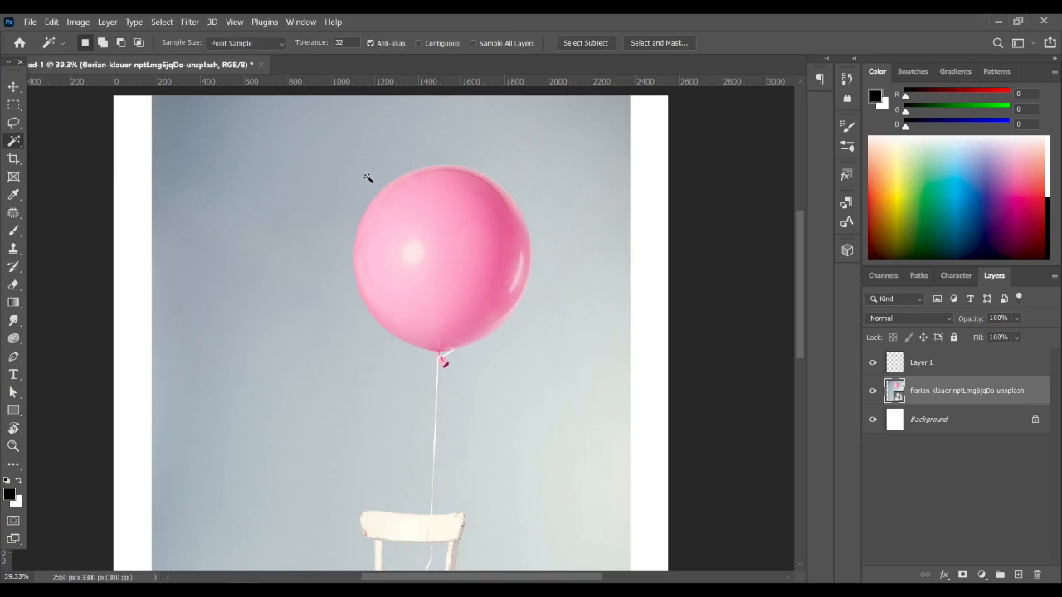
pyautogui.scroll(-4, 368, 180)
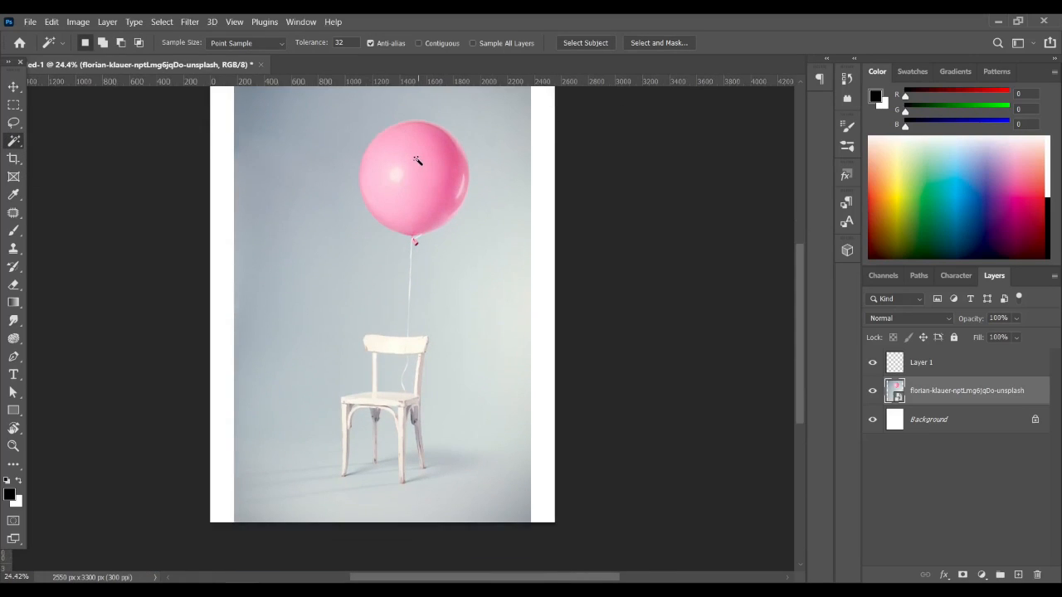
pyautogui.scroll(4, 417, 160)
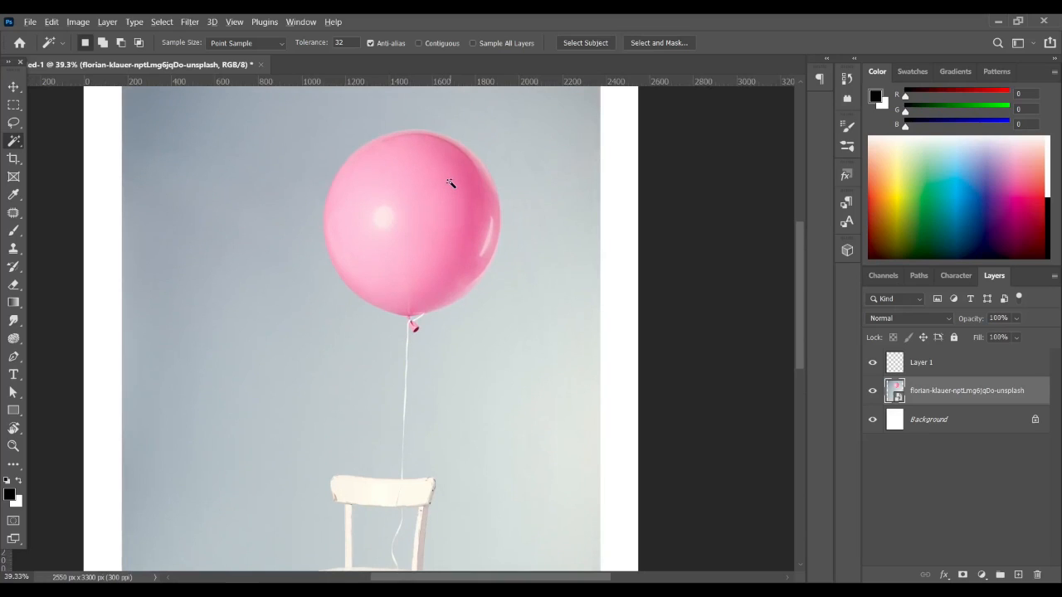
pyautogui.scroll(-1, 451, 183)
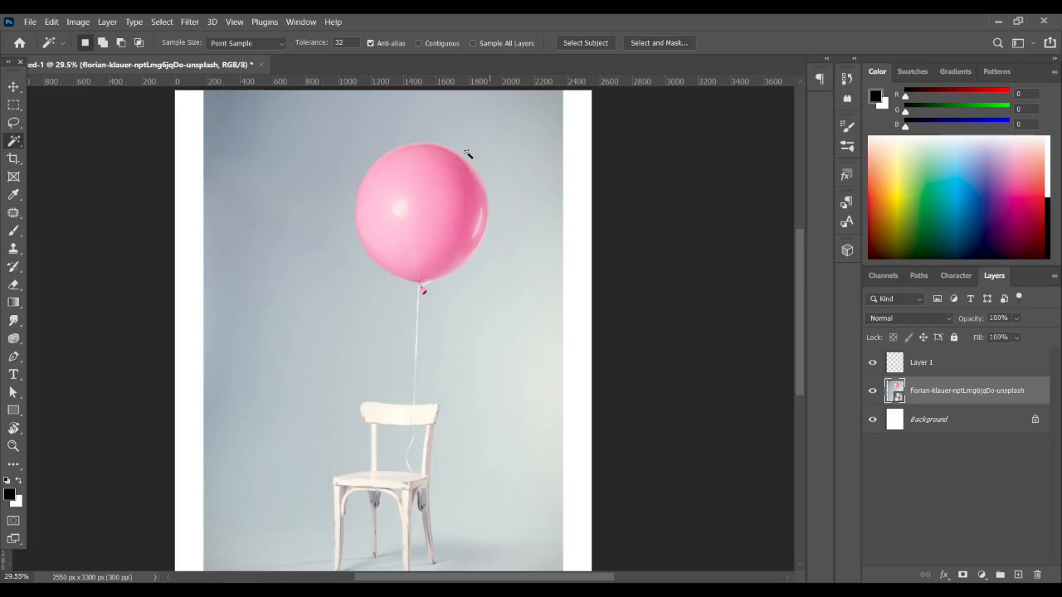
pyautogui.click(457, 160)
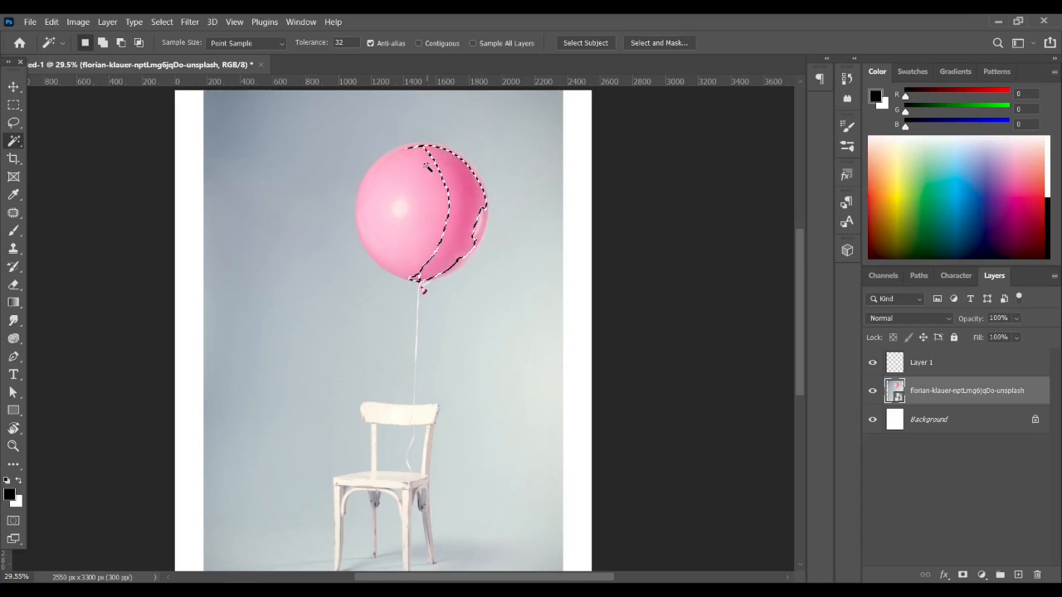
# Step: Add the balloon's lighter pink area and highlight to the Magic Wand selection, and clear the whole selection
pyautogui.press('shift')
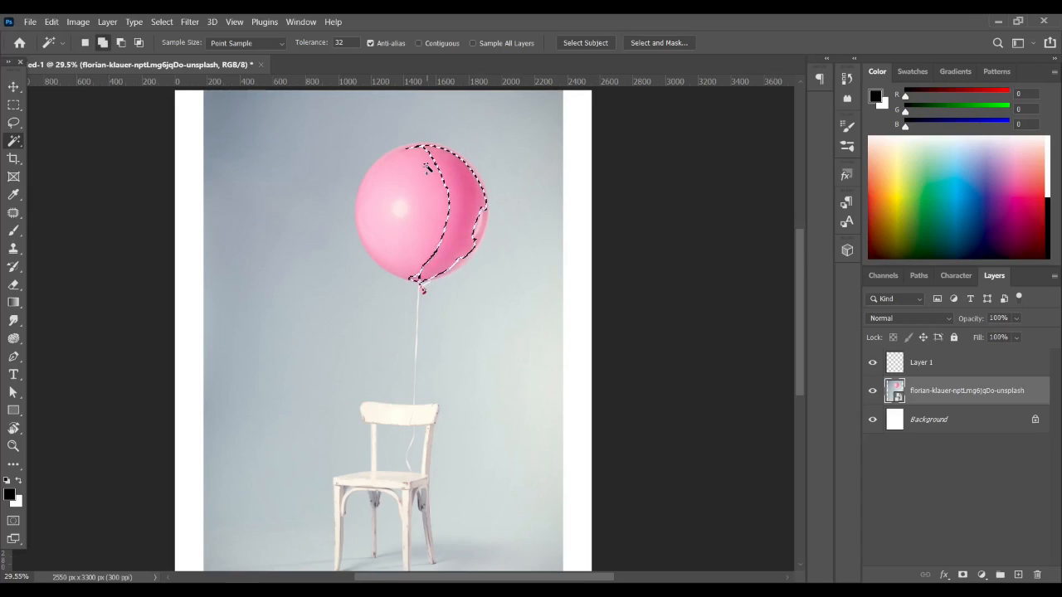
pyautogui.keyDown('shift'); pyautogui.click(427, 168); pyautogui.keyUp('shift')
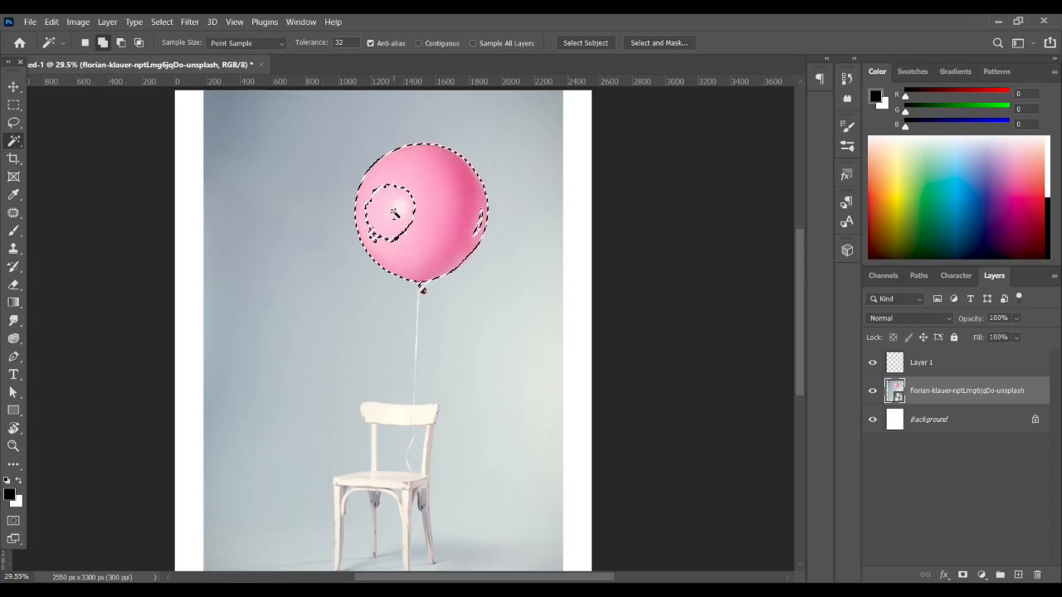
pyautogui.keyDown('shift'); pyautogui.click(385, 216); pyautogui.keyUp('shift')
pyautogui.keyDown('shift'); pyautogui.click(400, 213); pyautogui.keyUp('shift')
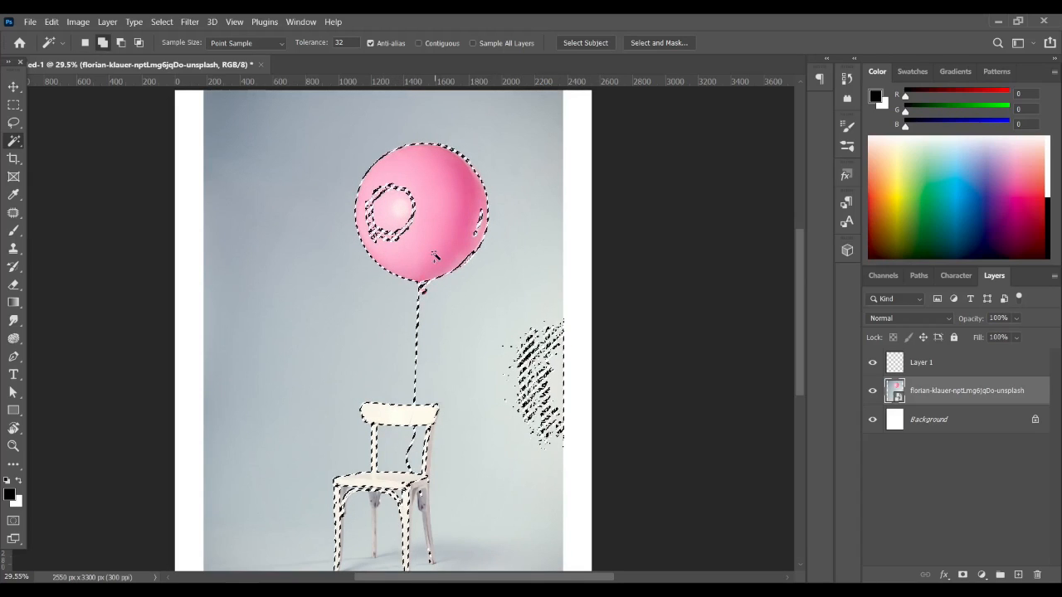
pyautogui.keyDown('shift'); pyautogui.click(388, 207); pyautogui.keyUp('shift')
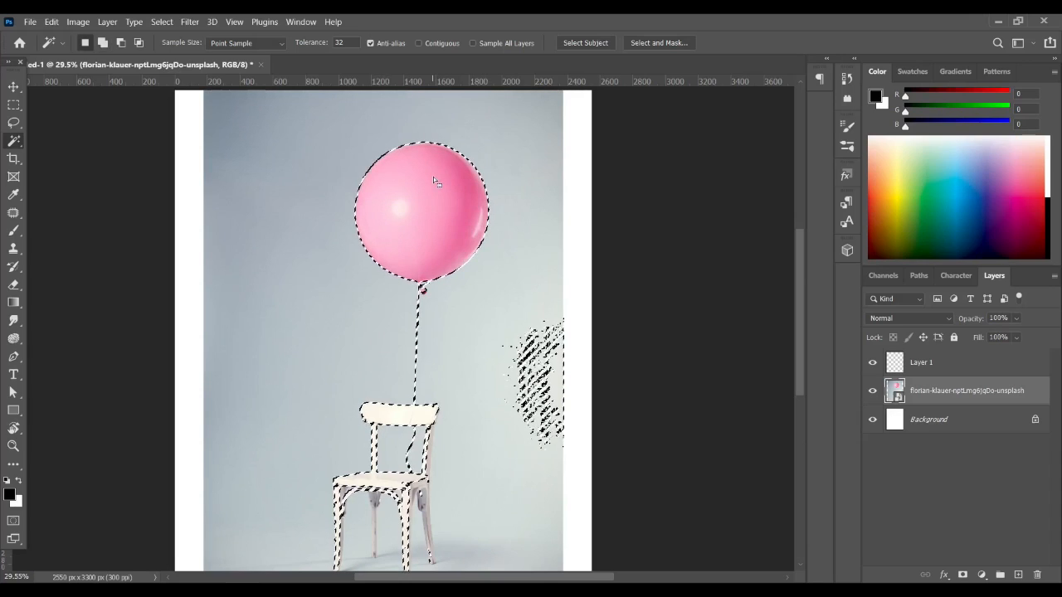
pyautogui.hotkey('ctrl', 'd')
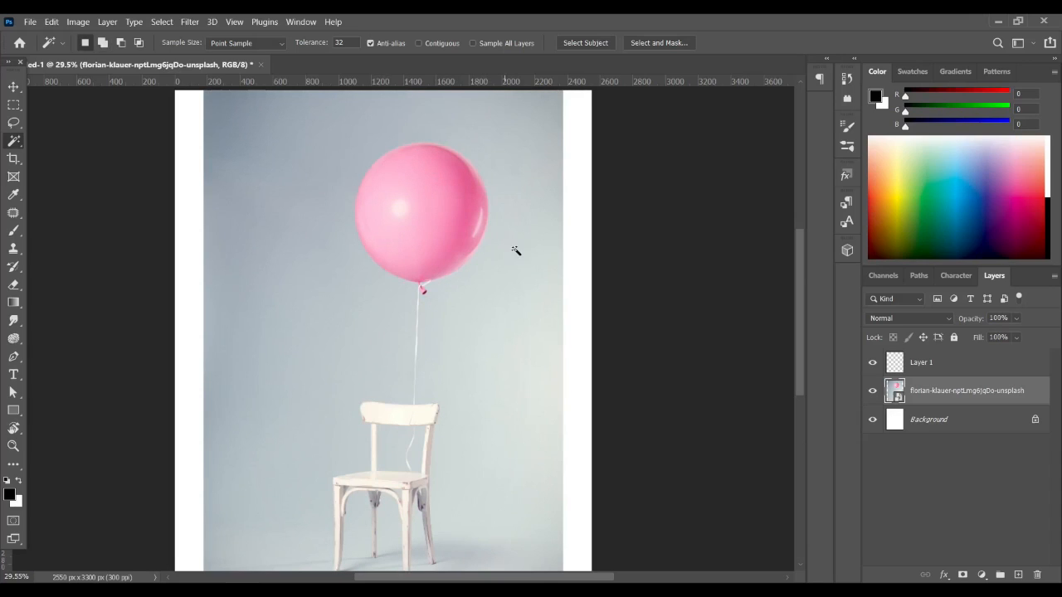
# Step: Set the Magic Wand sample size to 3 by 3 Average and select the balloon's darker pink side
pyautogui.click(248, 46)
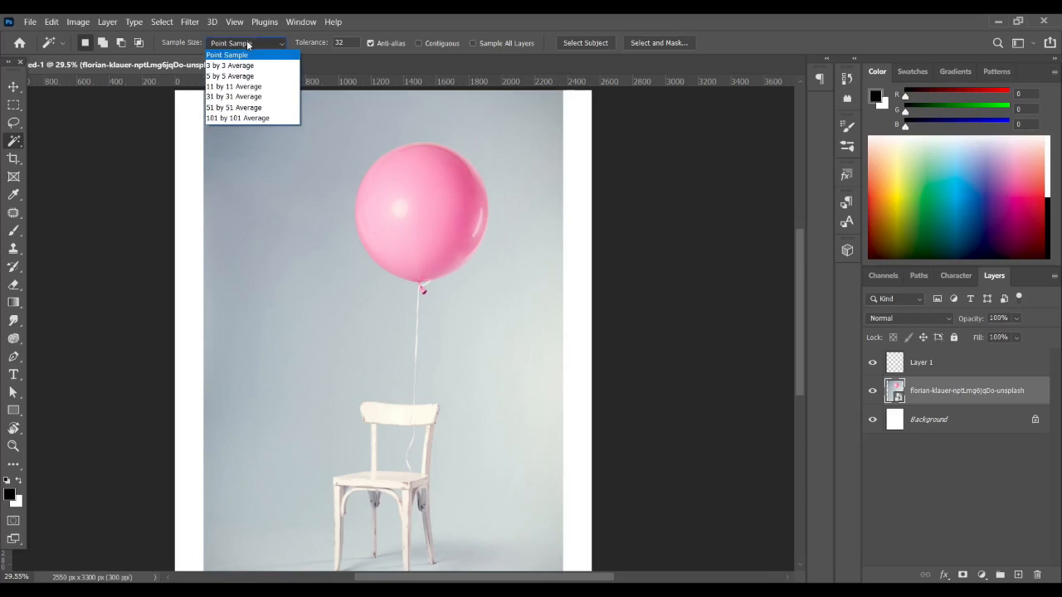
pyautogui.click(247, 69)
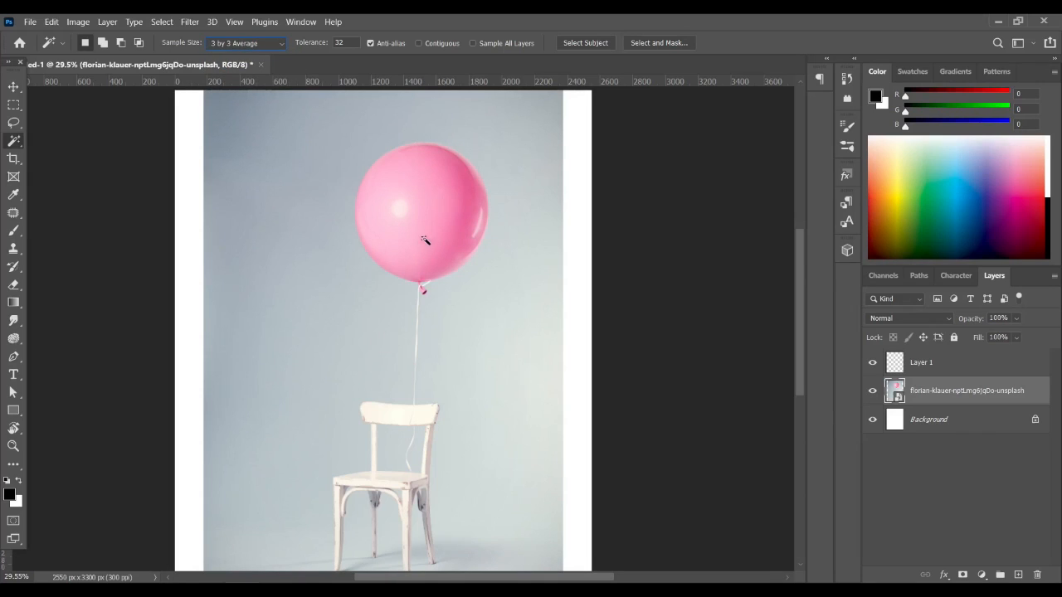
pyautogui.click(467, 192)
# Step: Change the sample size to 5 by 5 Average and sample the middle pink tones of the balloon
pyautogui.click(260, 43)
pyautogui.click(261, 76)
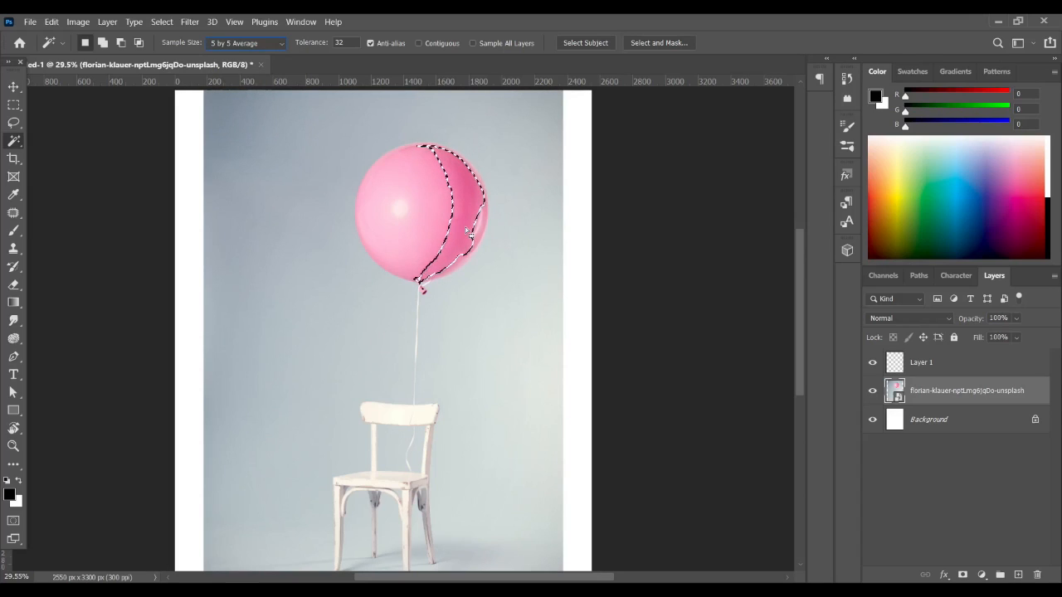
pyautogui.click(457, 198)
pyautogui.click(449, 206)
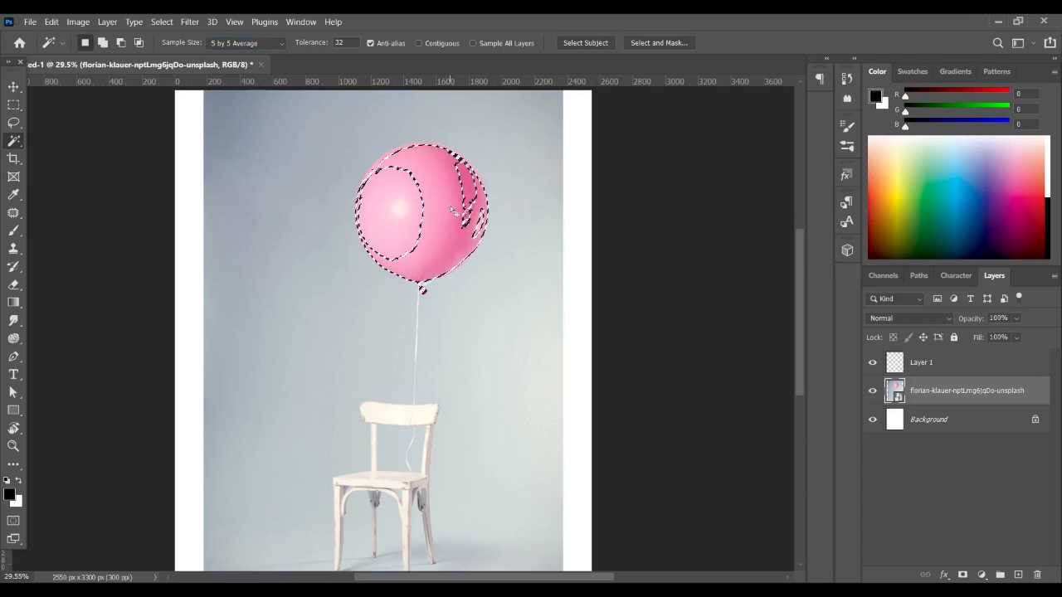
# Step: Set the sample size to 11 by 11 Average and sample the grey backdrop and the balloon
pyautogui.click(244, 42)
pyautogui.click(241, 88)
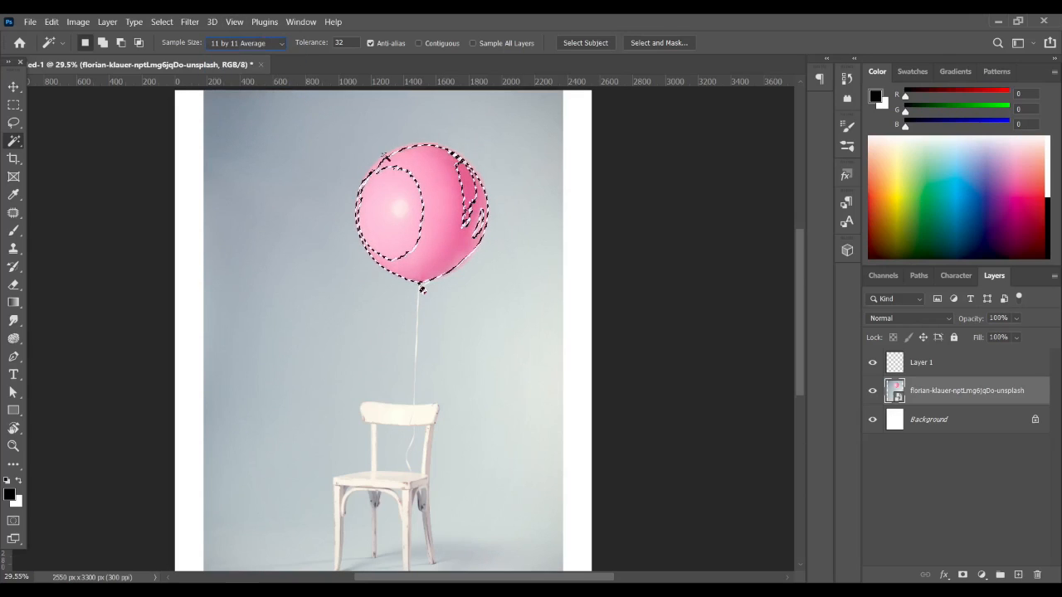
pyautogui.click(516, 187)
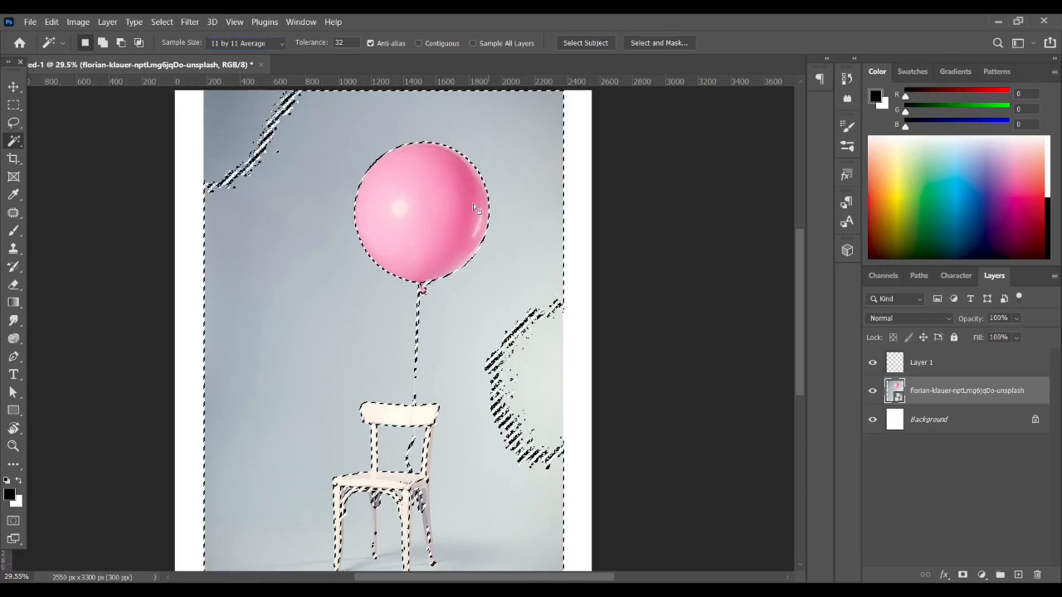
pyautogui.click(457, 204)
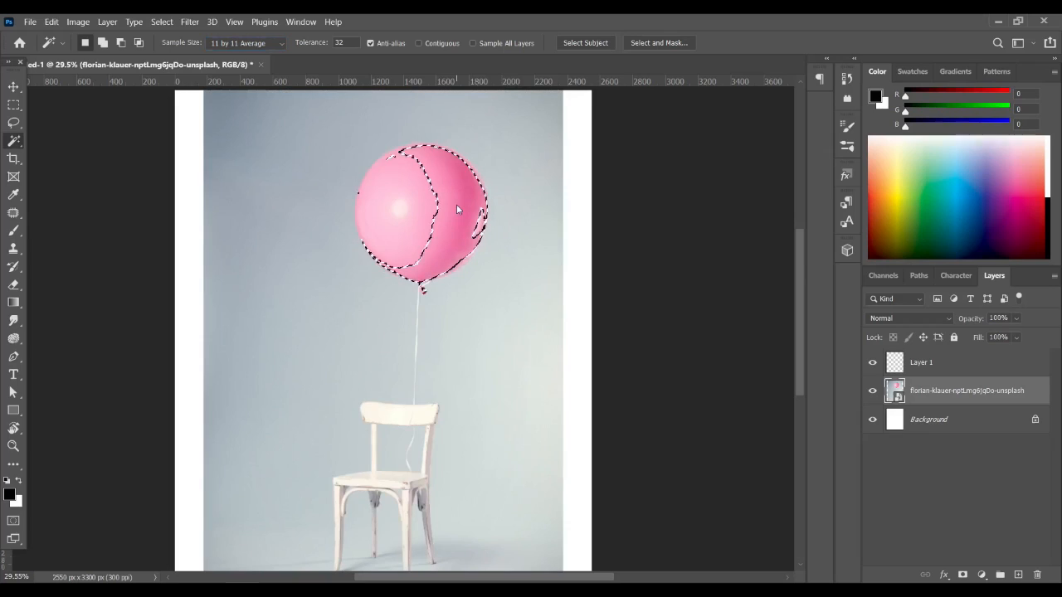
# Step: Set the sample size to 101 by 101 Average and sample the balloon and the grey backdrop
pyautogui.click(270, 43)
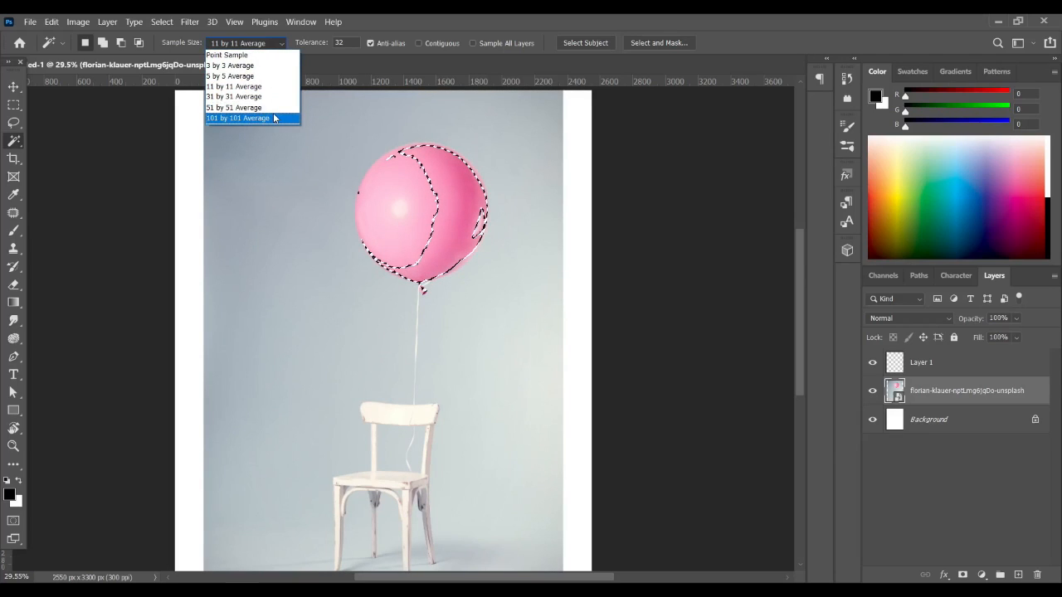
pyautogui.click(274, 117)
pyautogui.click(459, 210)
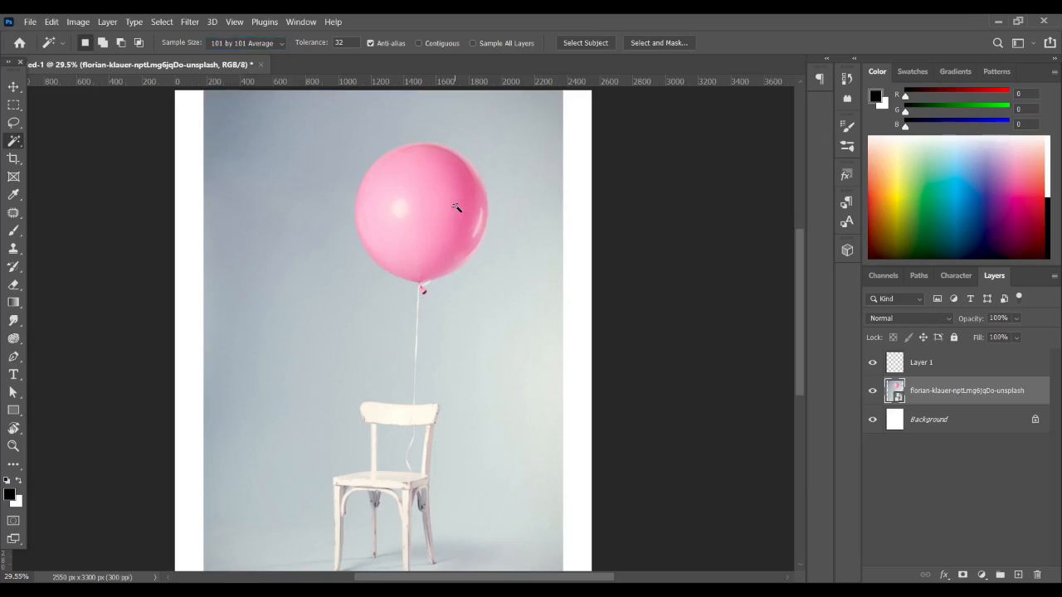
pyautogui.click(291, 140)
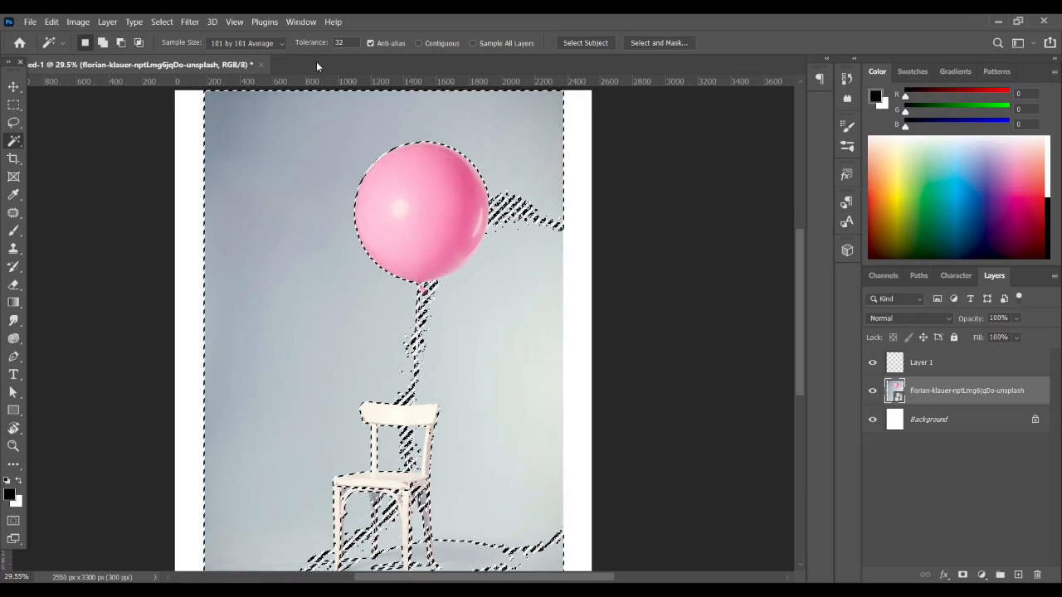
# Step: Return the Magic Wand sample size to Point Sample and clear the backdrop selection
pyautogui.click(274, 43)
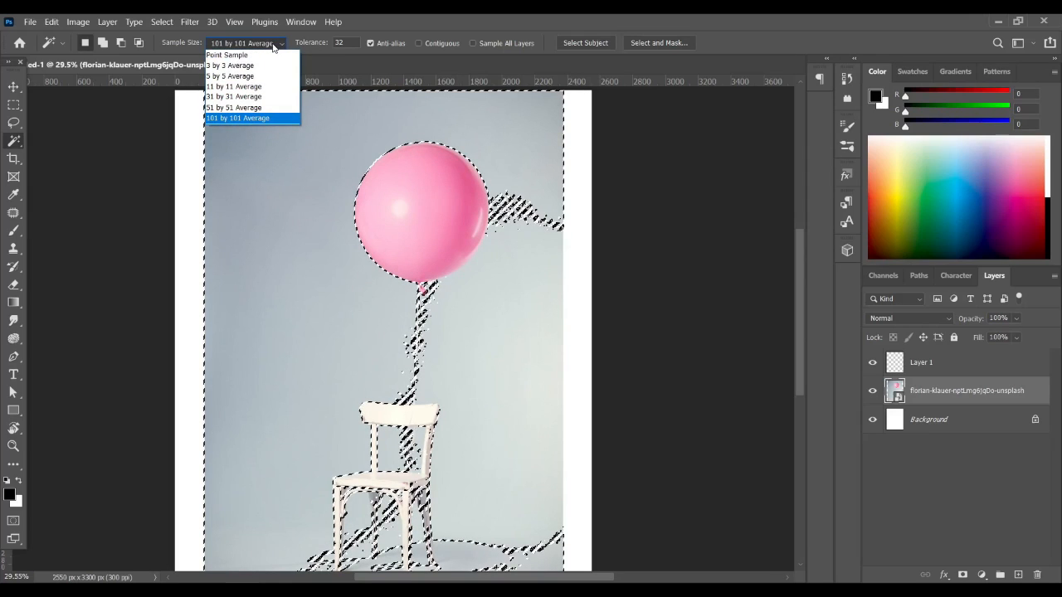
pyautogui.click(269, 54)
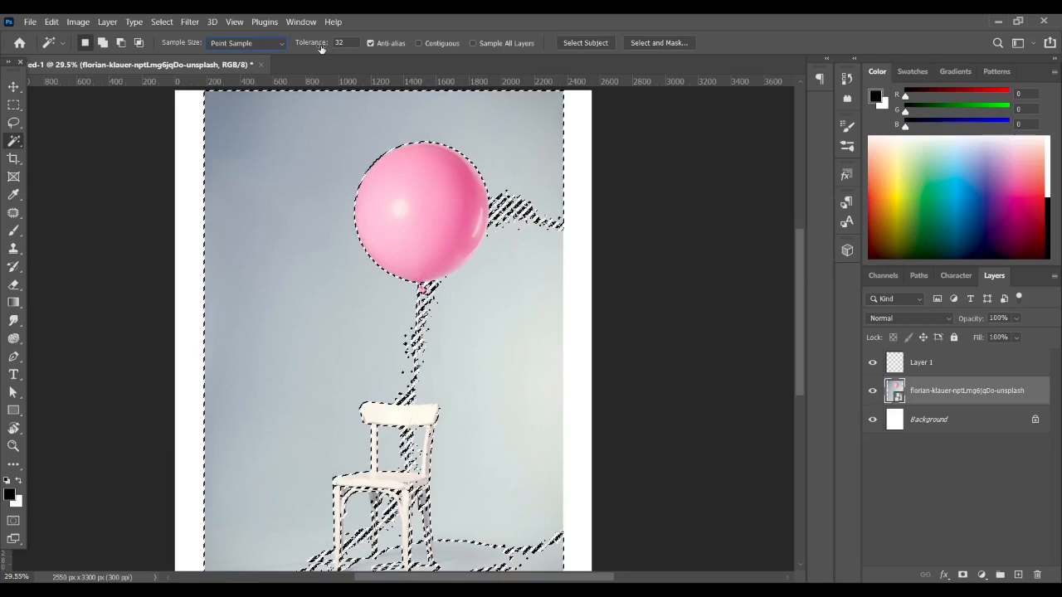
pyautogui.hotkey('ctrl', 'd')
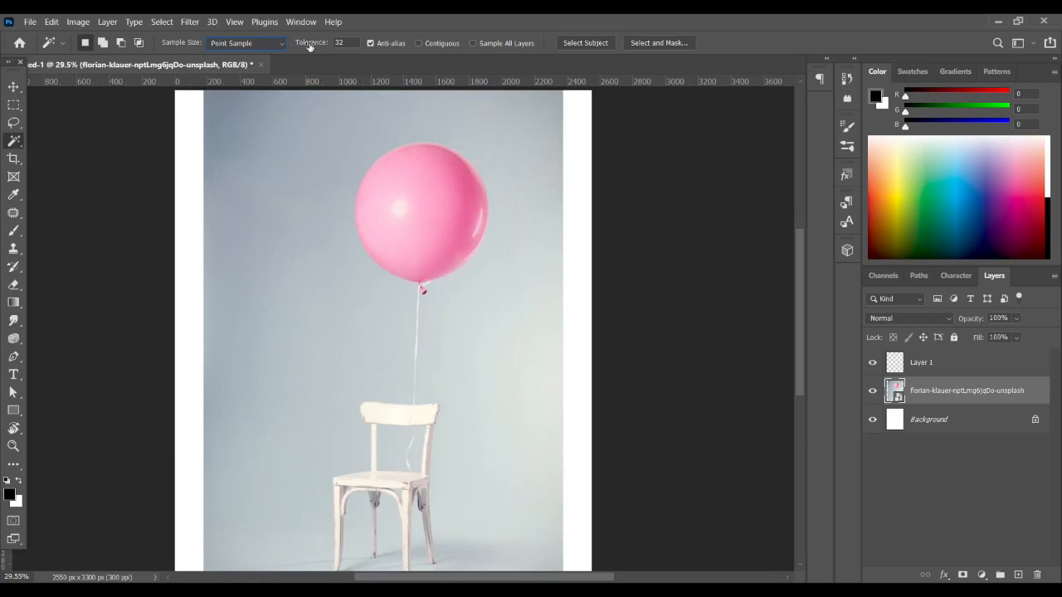
# Step: Sample the balloon's darker pink side with the Magic Wand at tolerance 32, and again from no selection at tolerance 89
pyautogui.click(452, 167)
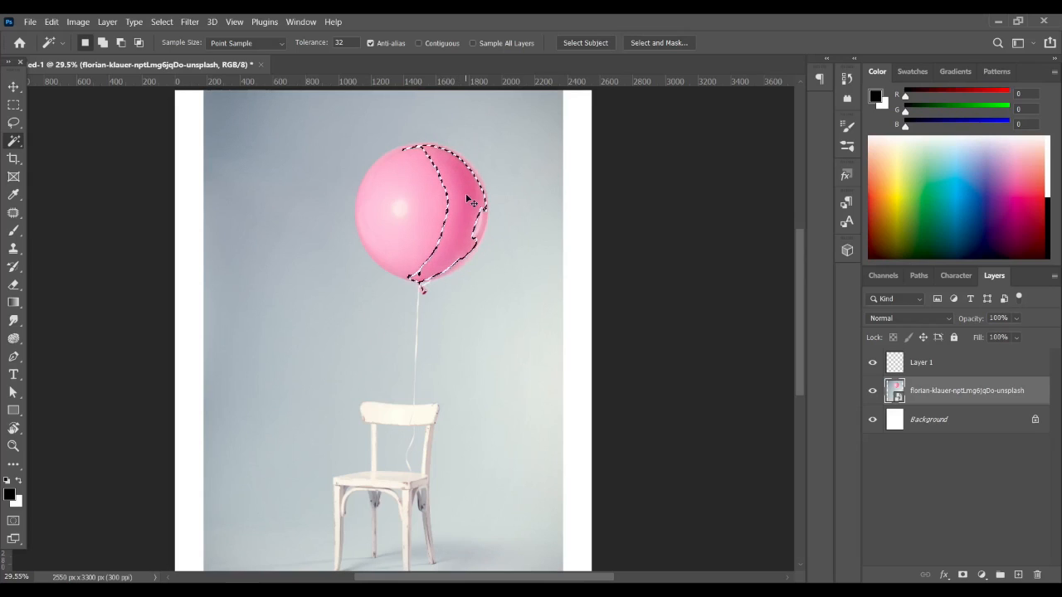
pyautogui.hotkey('ctrl', 'd')
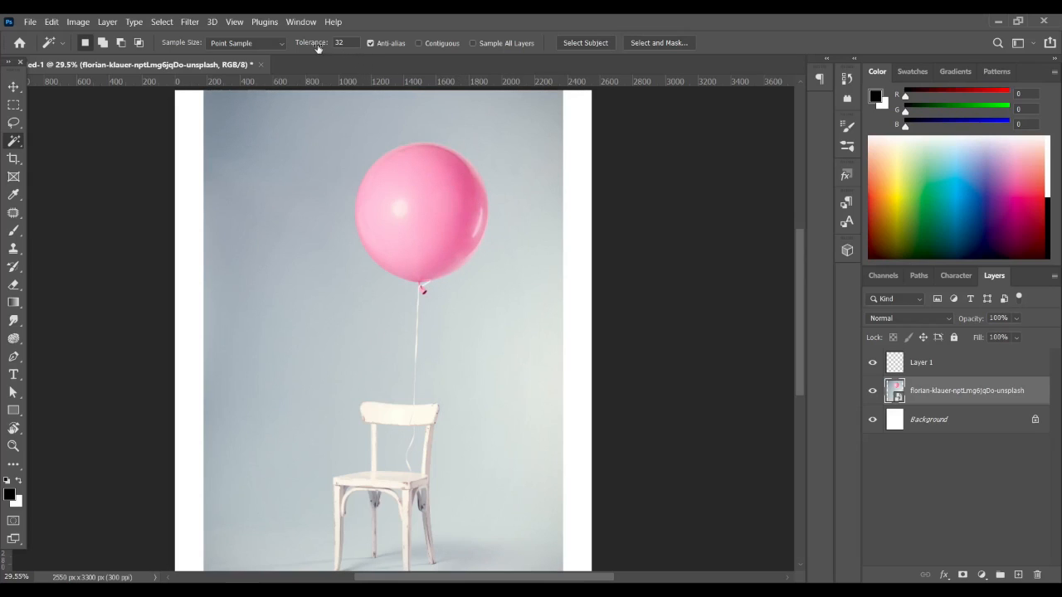
pyautogui.moveTo(316, 47); pyautogui.dragTo(346, 53)
pyautogui.click(458, 190)
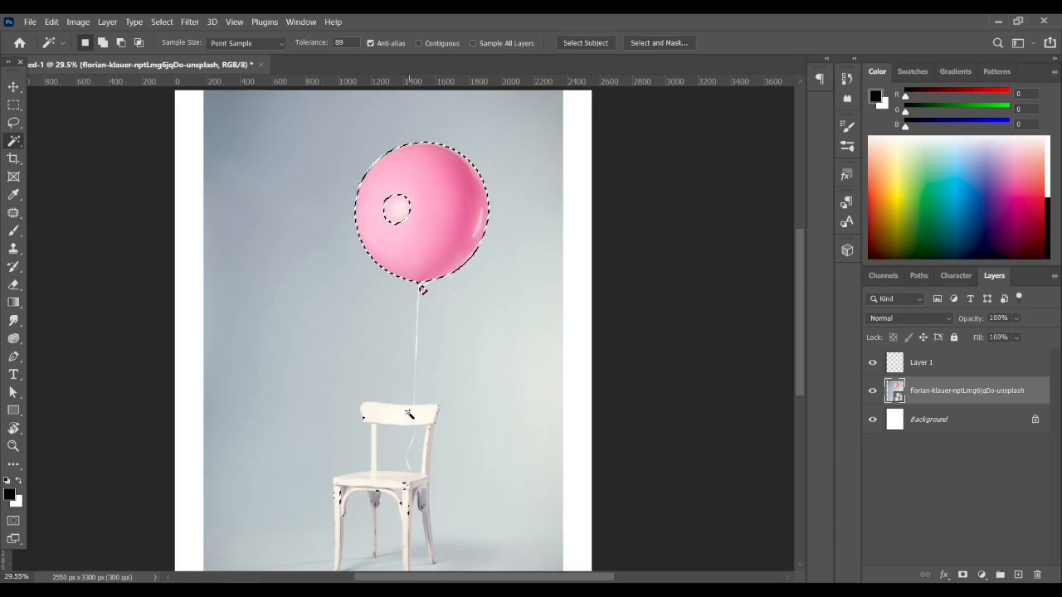
pyautogui.scroll(-4, 408, 413)
pyautogui.scroll(3, 437, 351)
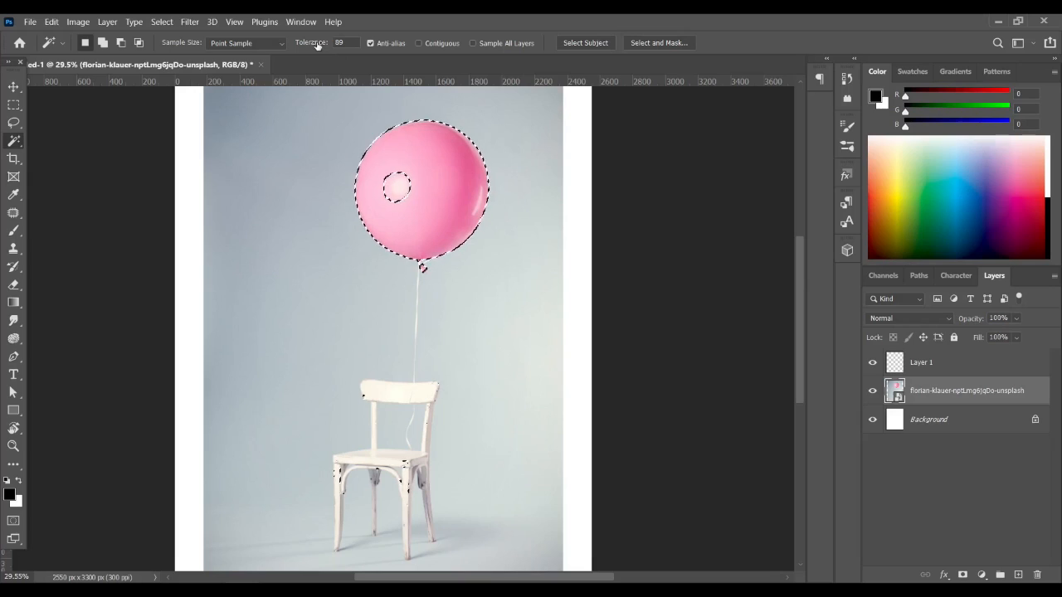
# Step: Lower the Magic Wand tolerance to 33 and sample the upper part of the balloon
pyautogui.moveTo(317, 45); pyautogui.dragTo(299, 45)
pyautogui.moveTo(285, 47); pyautogui.dragTo(281, 46)
pyautogui.click(443, 153)
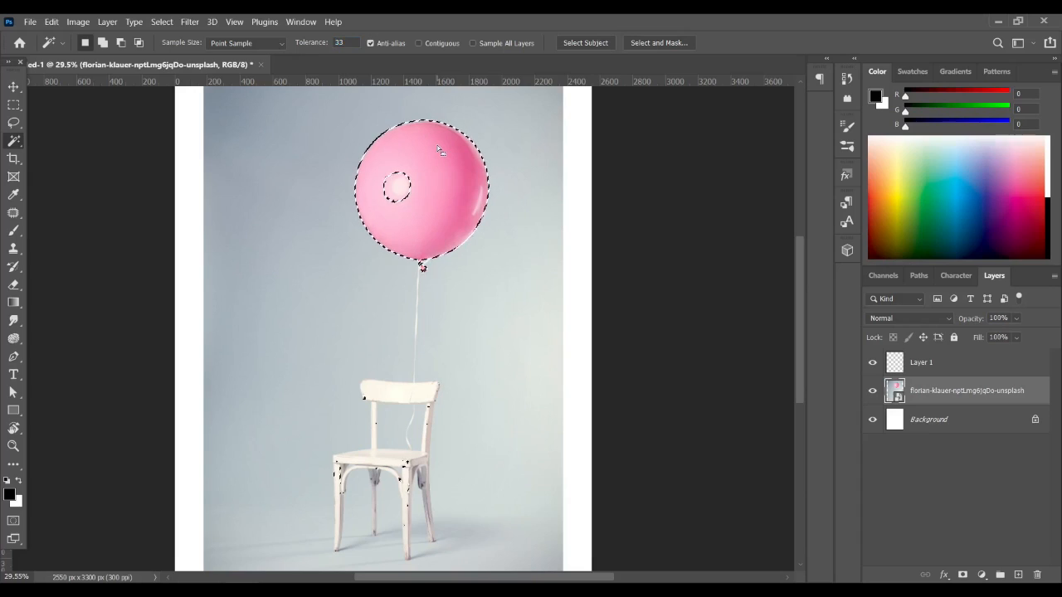
# Step: Sample the balloon's darker pink side from no selection with Contiguous off, and clear the resulting selection
pyautogui.hotkey('ctrl', 'd')
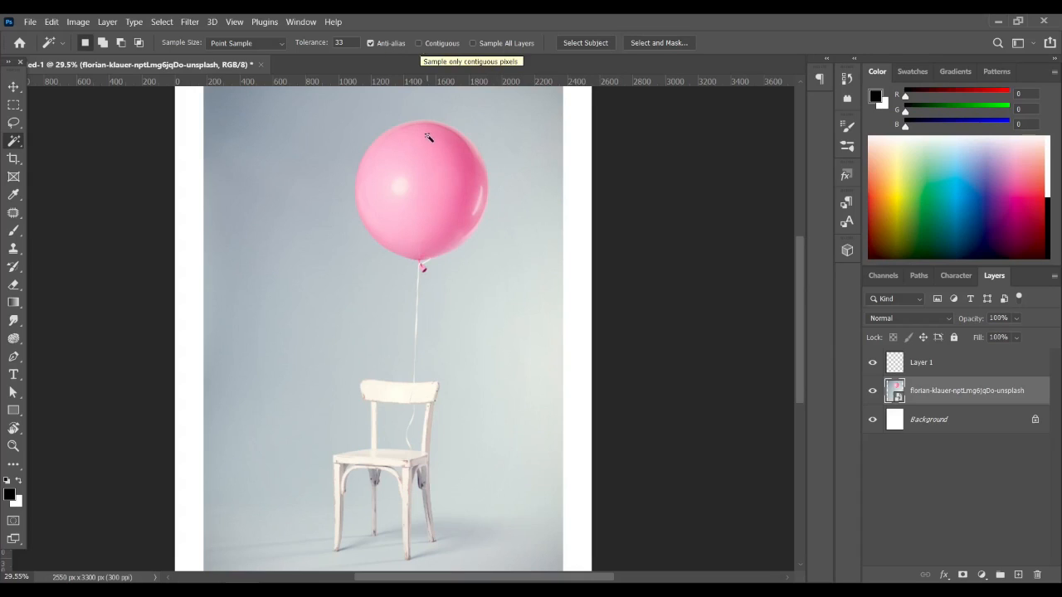
pyautogui.click(450, 147)
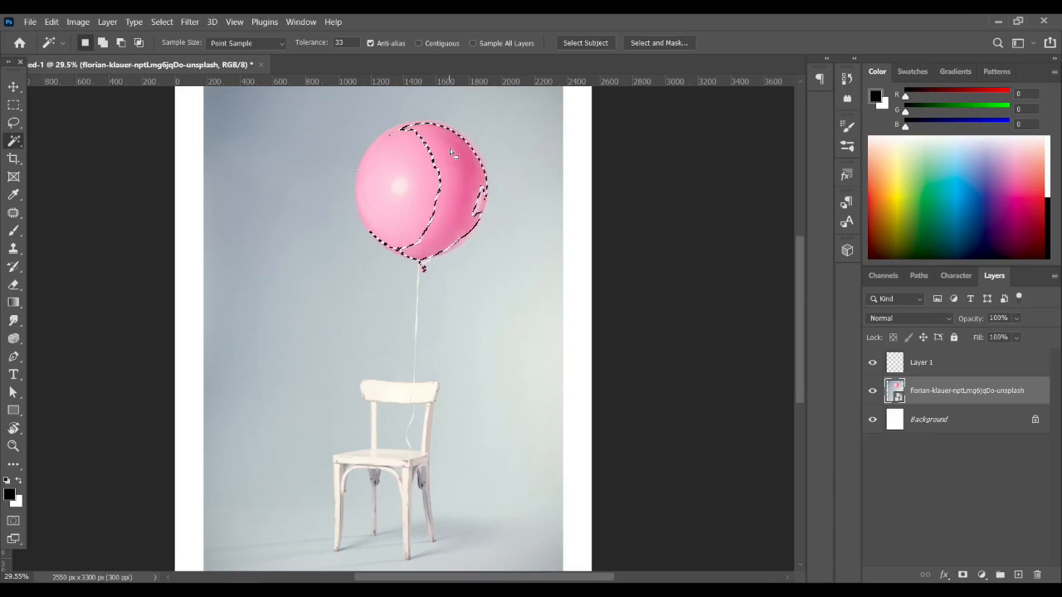
pyautogui.hotkey('ctrl', 'd')
# Step: Turn on Contiguous for the Magic Wand, sample the balloon's darker side, add its lighter side, and deselect
pyautogui.click(419, 43)
pyautogui.click(460, 166)
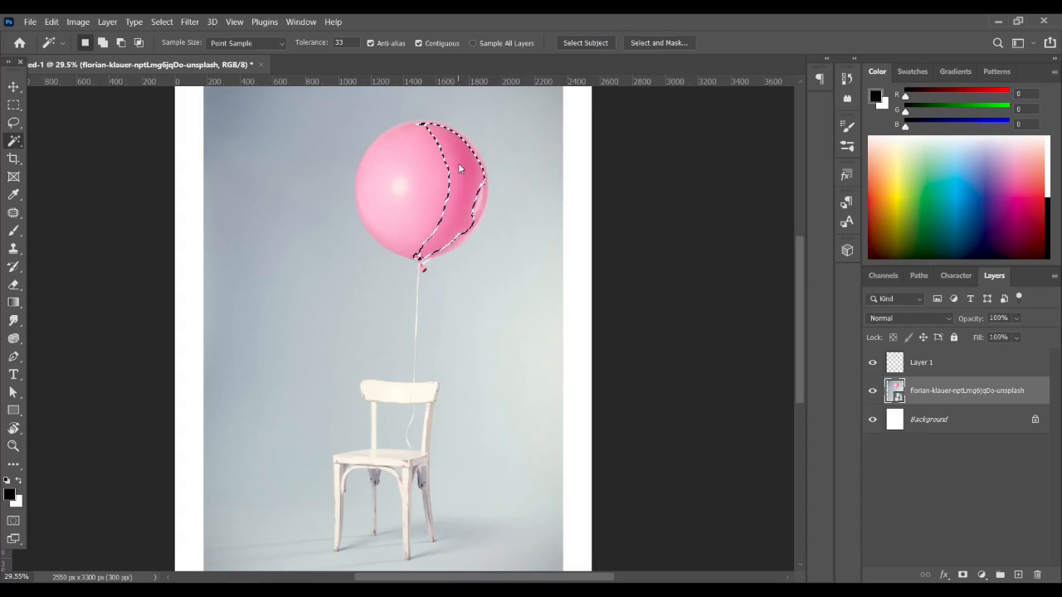
pyautogui.keyDown('shift'); pyautogui.click(427, 182); pyautogui.keyUp('shift')
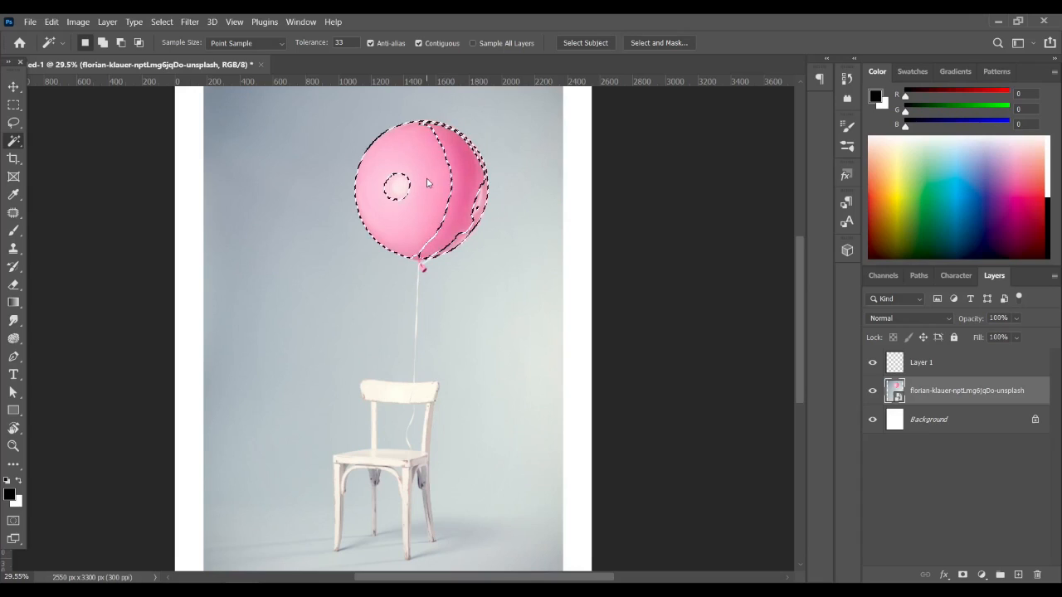
pyautogui.hotkey('ctrl', 'd')
# Step: Sample the balloon, chair back, seat and front legs one after another with Contiguous on, and clear the selection
pyautogui.click(423, 166)
pyautogui.click(409, 398)
pyautogui.click(398, 461)
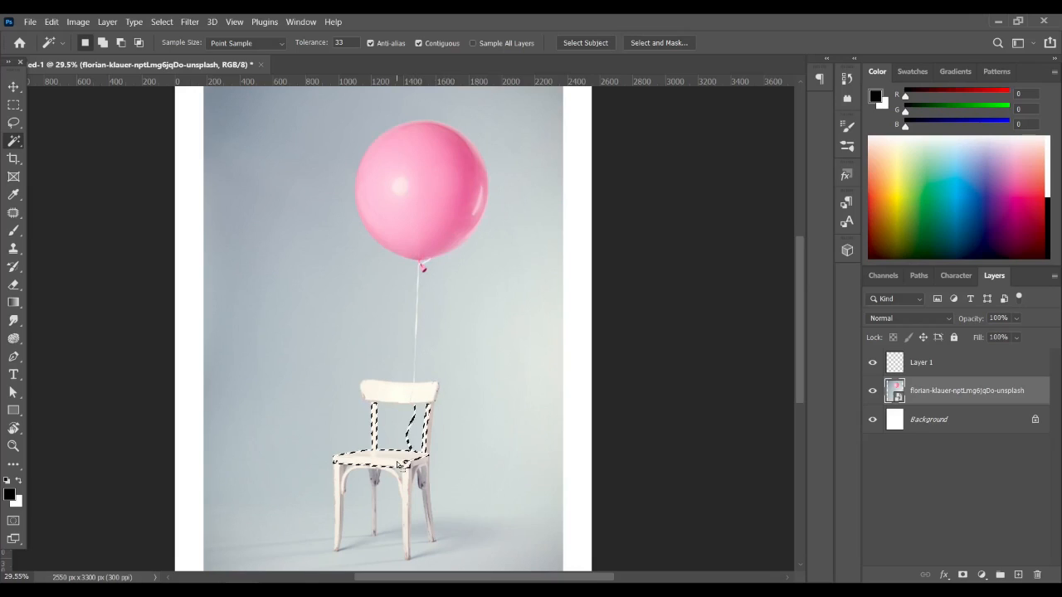
pyautogui.click(397, 477)
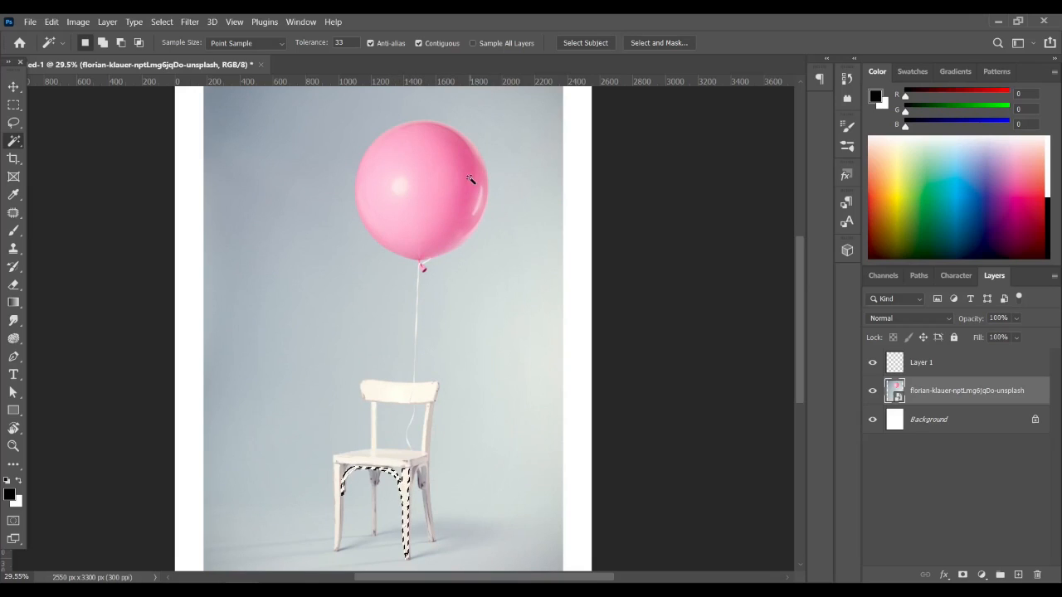
pyautogui.hotkey('ctrl', 'd')
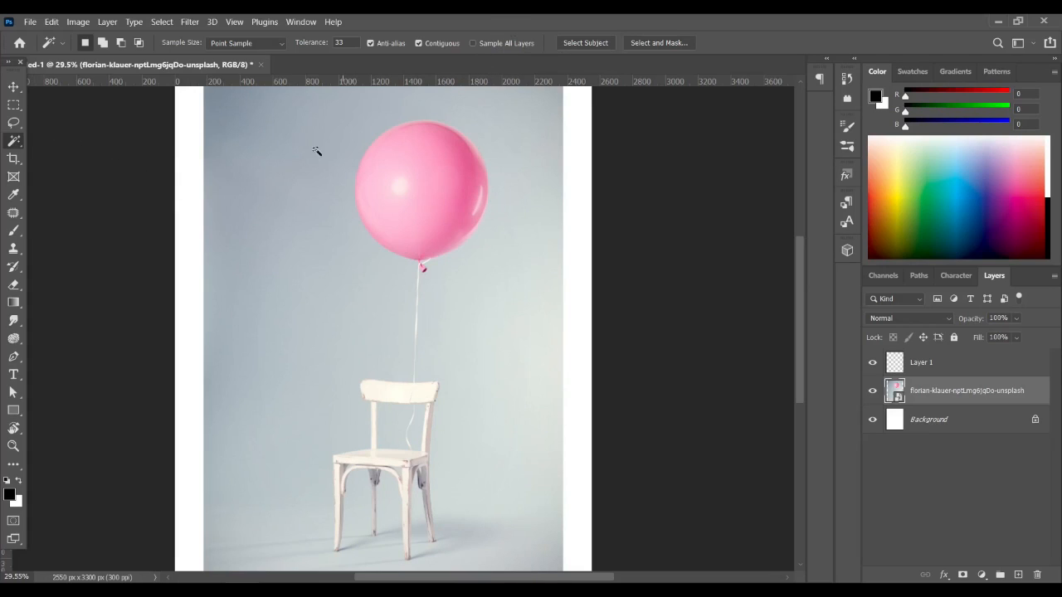
# Step: Review the selection tool group by switching to the Object Selection Tool and back to the Magic Wand Tool
pyautogui.rightClick(18, 144)
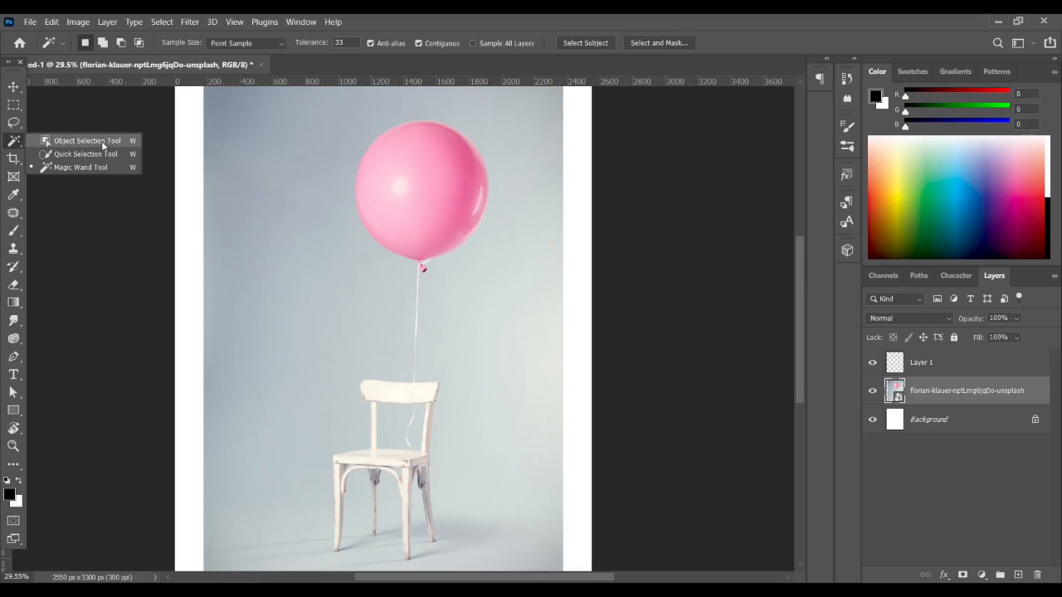
pyautogui.click(15, 146)
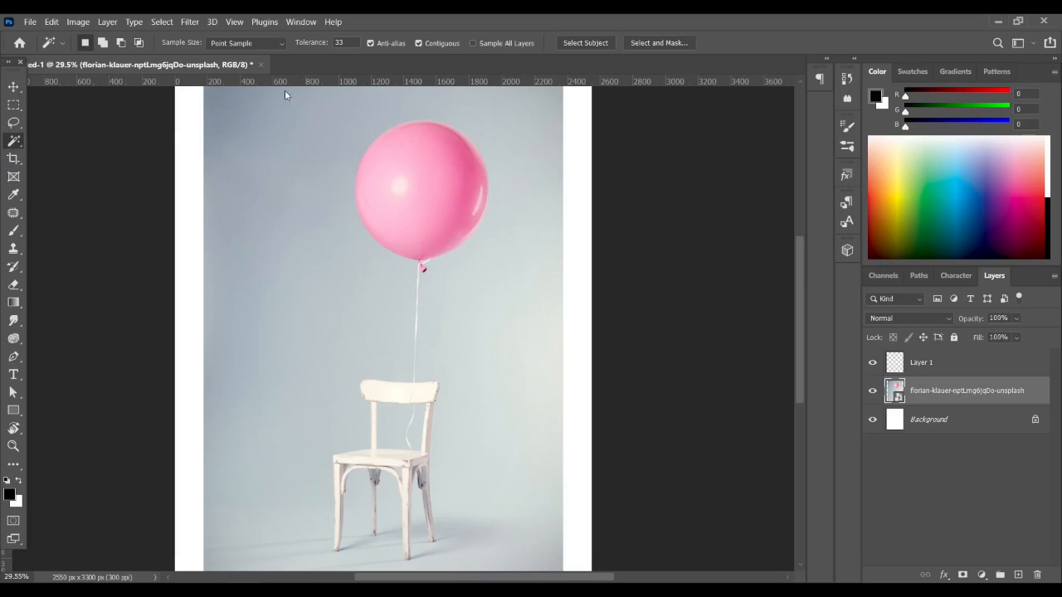
pyautogui.rightClick(24, 147)
pyautogui.click(60, 139)
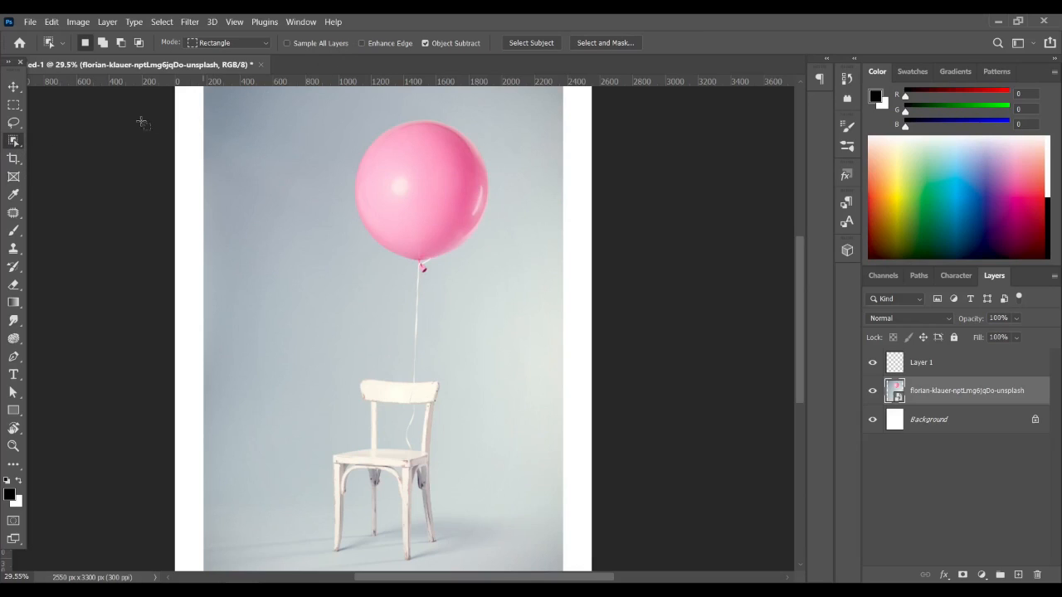
pyautogui.rightClick(10, 148)
pyautogui.click(63, 168)
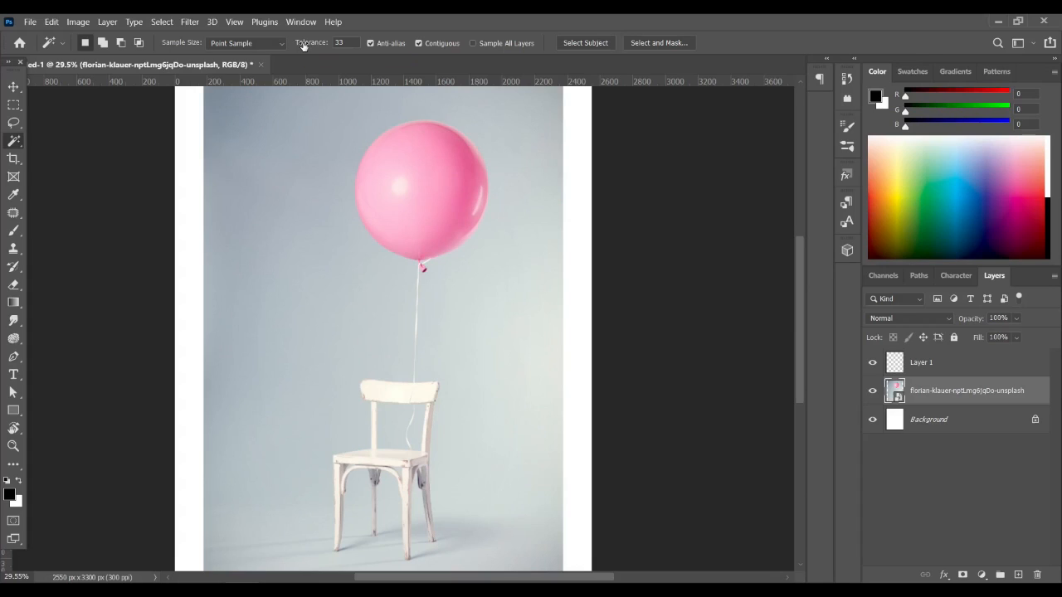
pyautogui.moveTo(303, 46)
pyautogui.mouseDown()
pyautogui.moveTo(321, 48)
pyautogui.moveTo(303, 49)
pyautogui.mouseUp()
# Step: Switch to the Move Tool and deselect the photo layer so that the whole page can be viewed
pyautogui.click(17, 87)
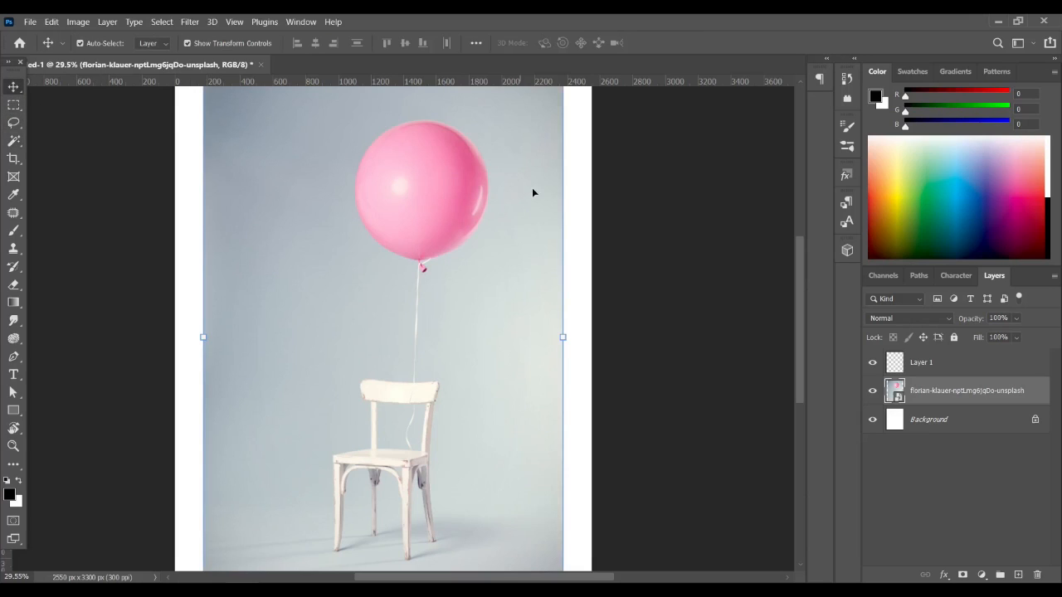
pyautogui.click(656, 264)
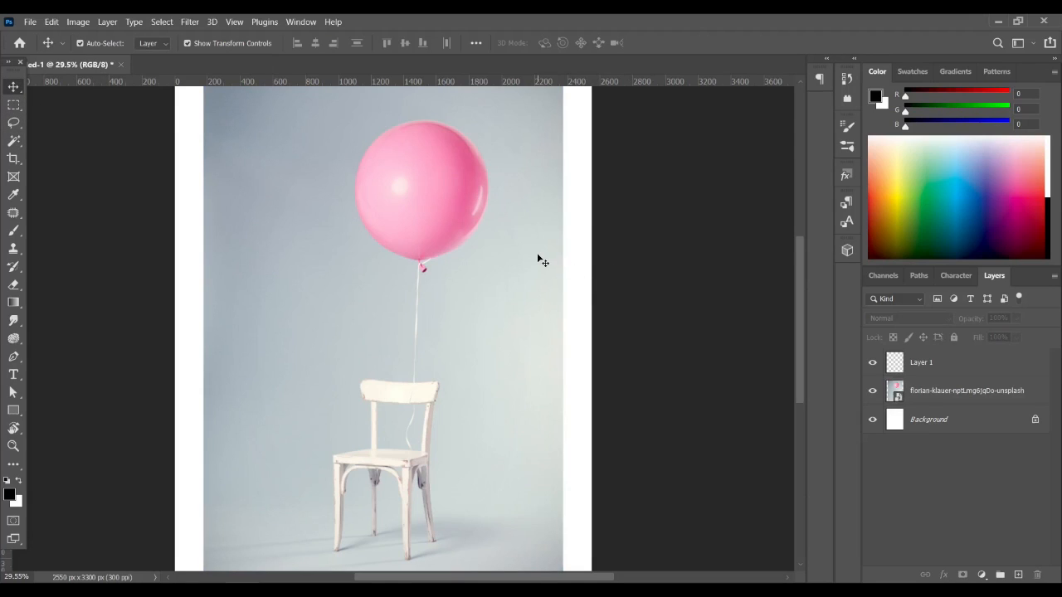
pyautogui.scroll(-2, 511, 237)
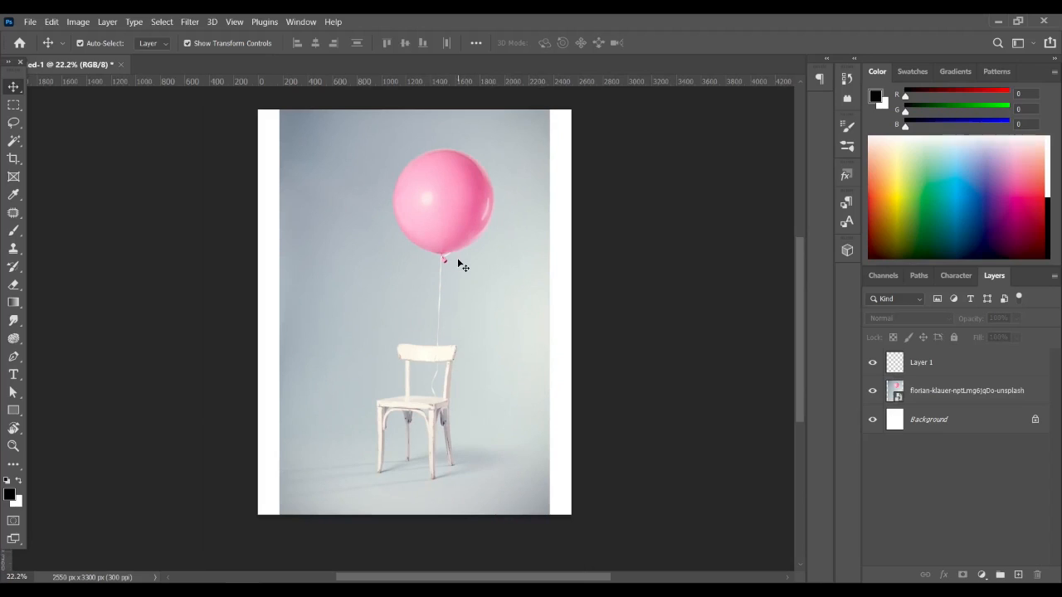